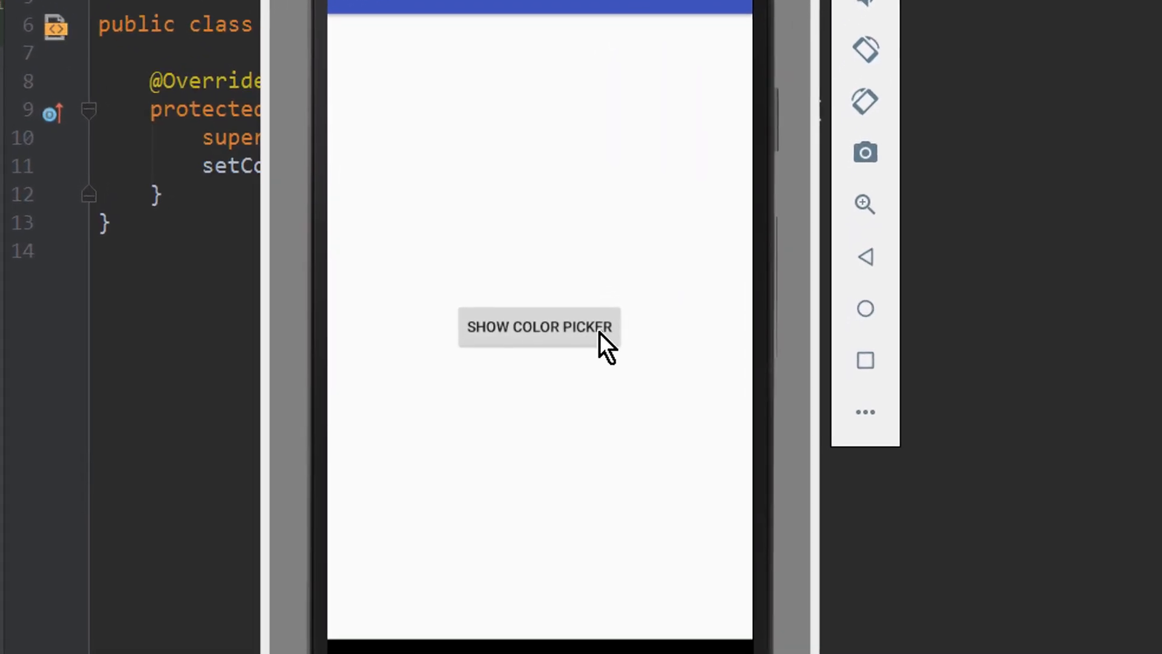
- Pick a bright magenta in the SHOW COLOR PICKER dialog and confirm with OK to recolor the screen
{"action": "left_click", "coordinate": [599, 332]}
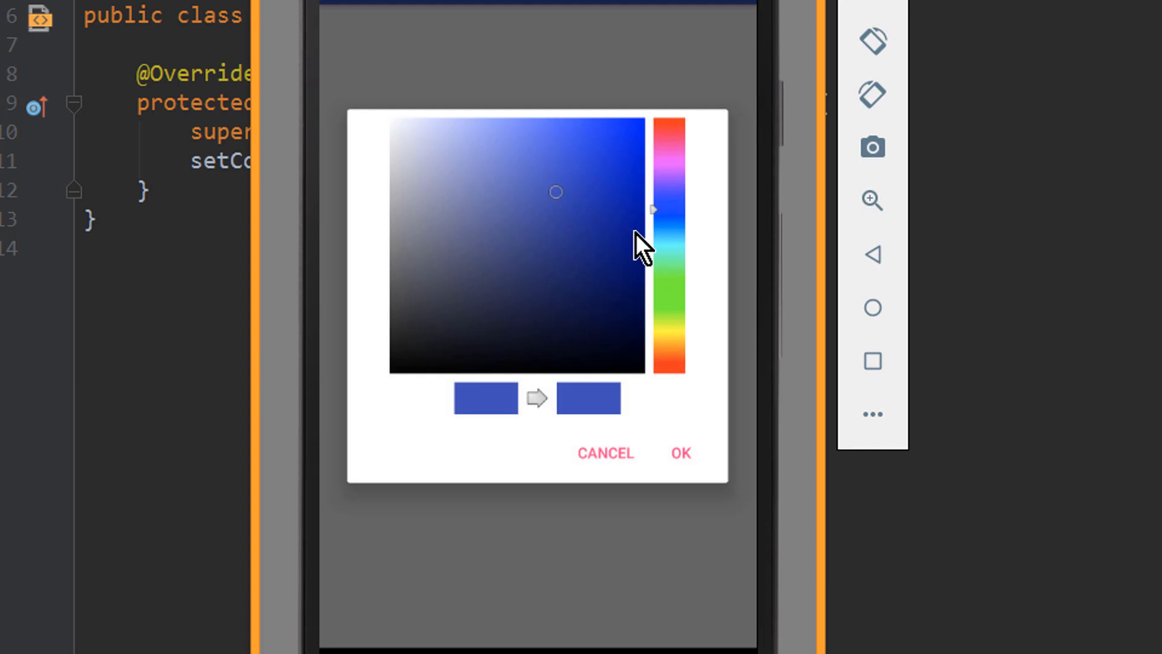
{"action": "left_click", "coordinate": [672, 166]}
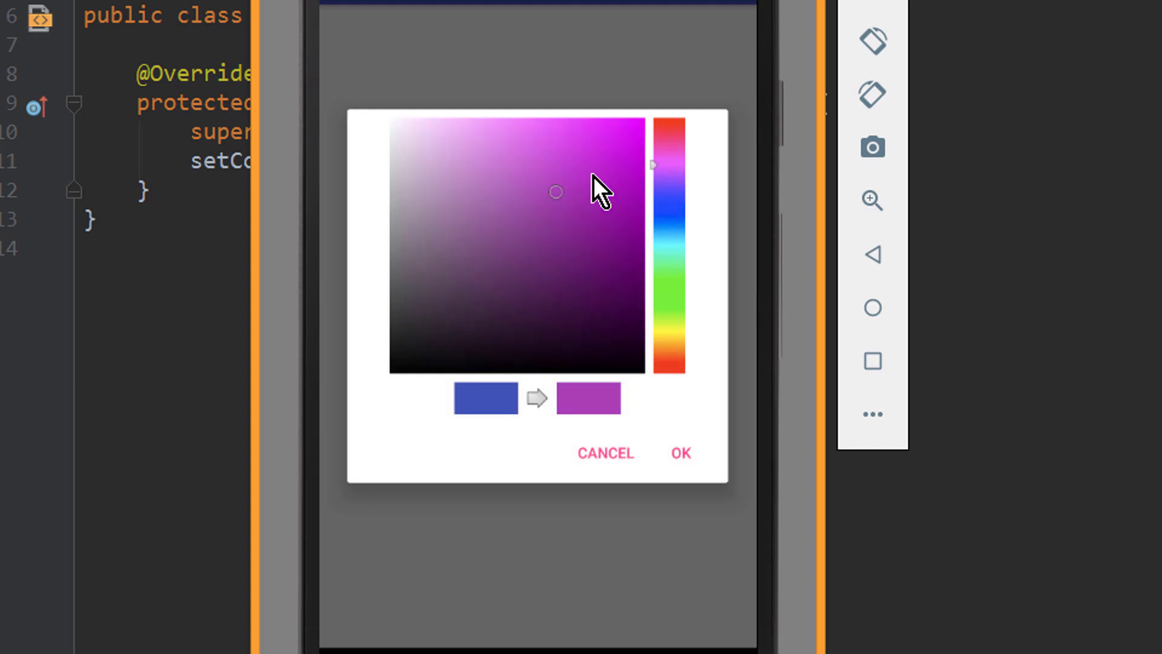
{"action": "left_click", "coordinate": [619, 149]}
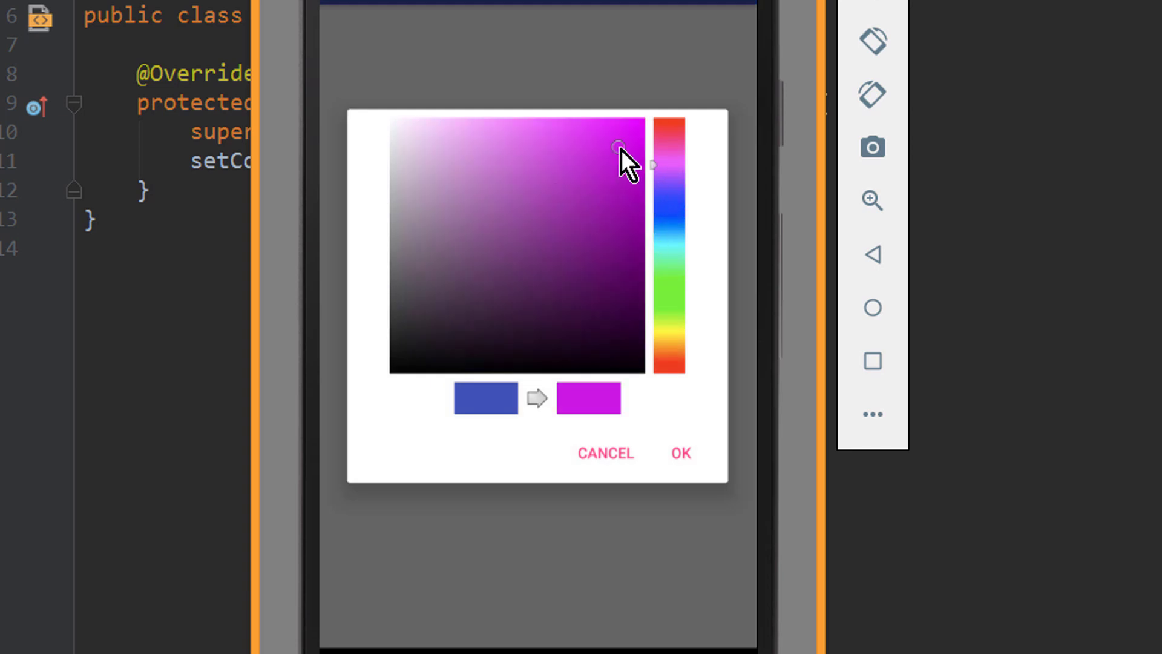
{"action": "left_click", "coordinate": [681, 453]}
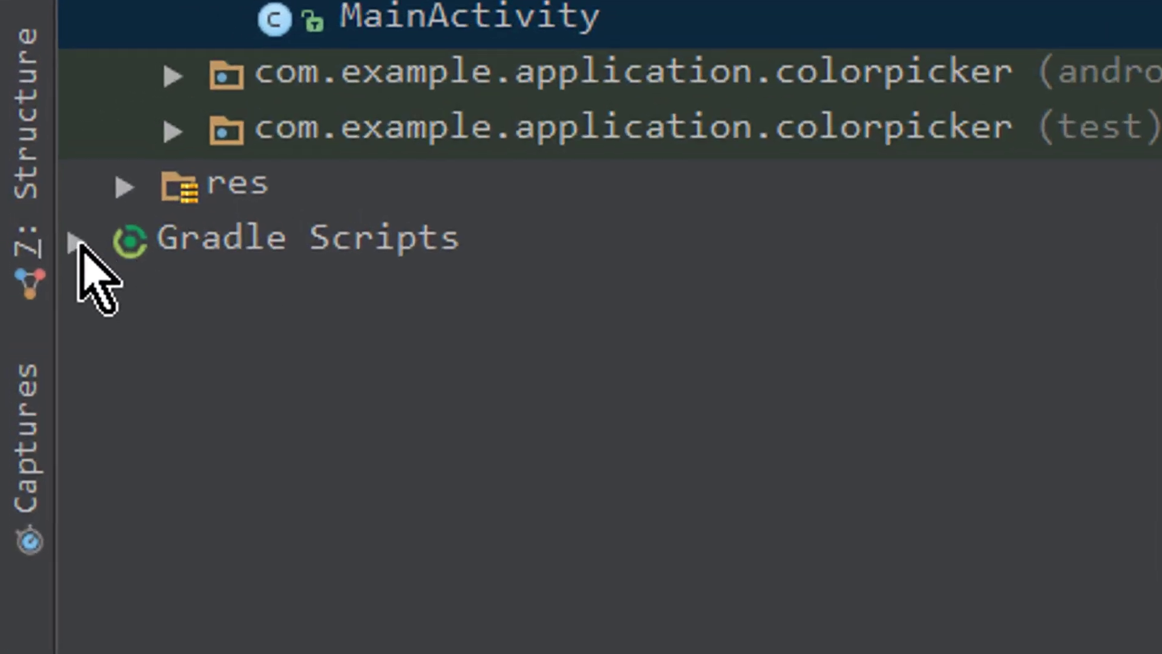
- Locate build.gradle (Module: app) under Gradle Scripts and bring it up for editing
{"action": "left_click", "coordinate": [19, 208]}
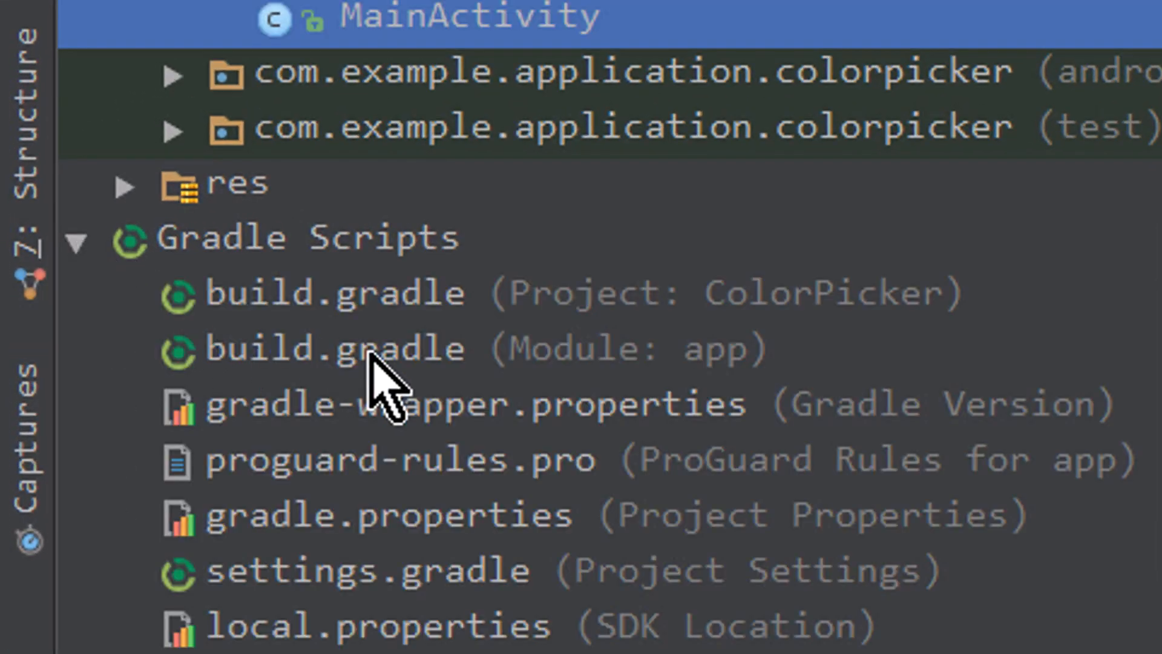
{"action": "left_click", "coordinate": [635, 350]}
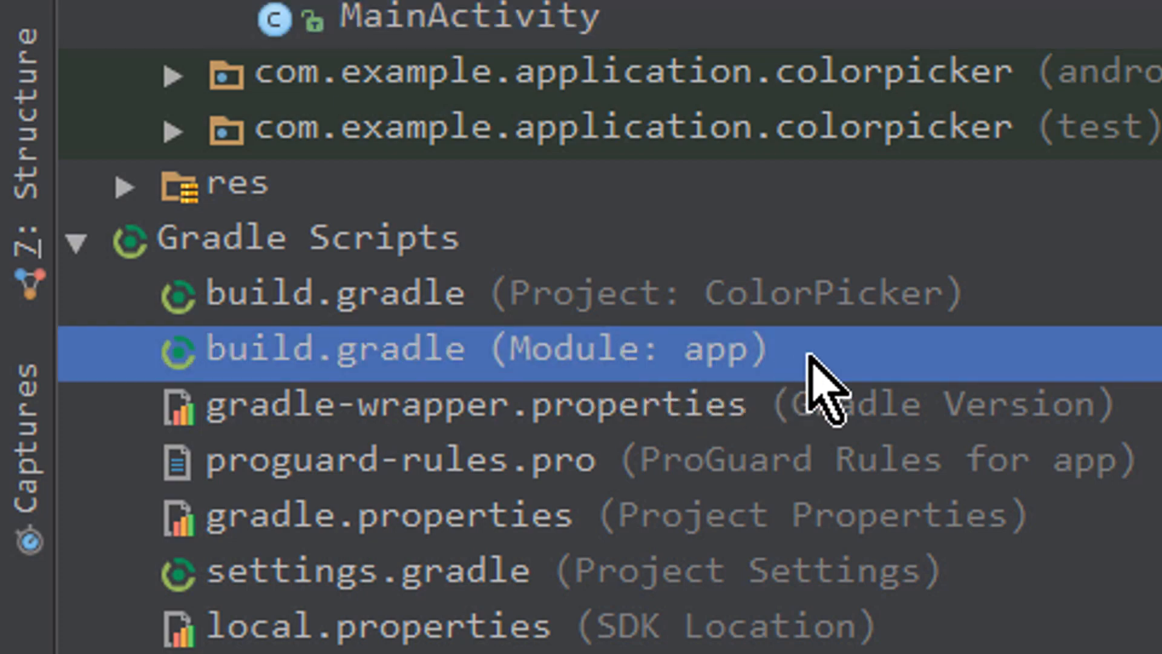
{"action": "double_click", "coordinate": [766, 344]}
- Paste compile 'com.github.yukuku:ambilwarna:2.0.1' into dependencies and sync the project
{"action": "left_click", "coordinate": [959, 479]}
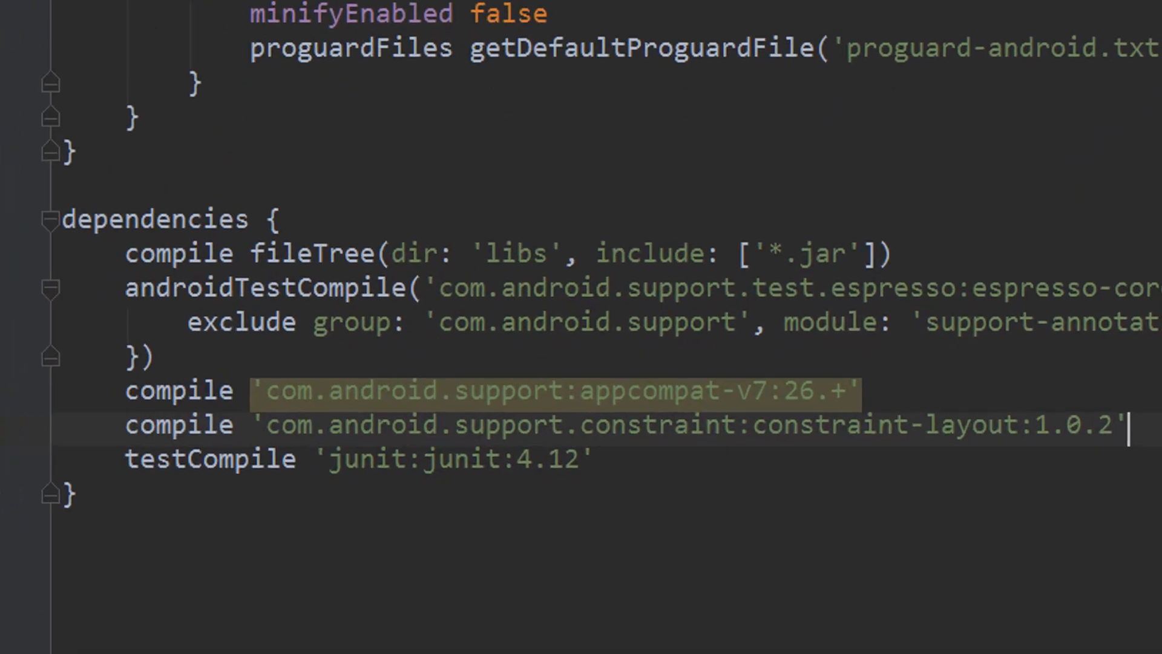
{"action": "key", "text": "Return"}
{"action": "type", "text": "compile 'com.github.yukuku:ambilwarna:2.0.1'"}
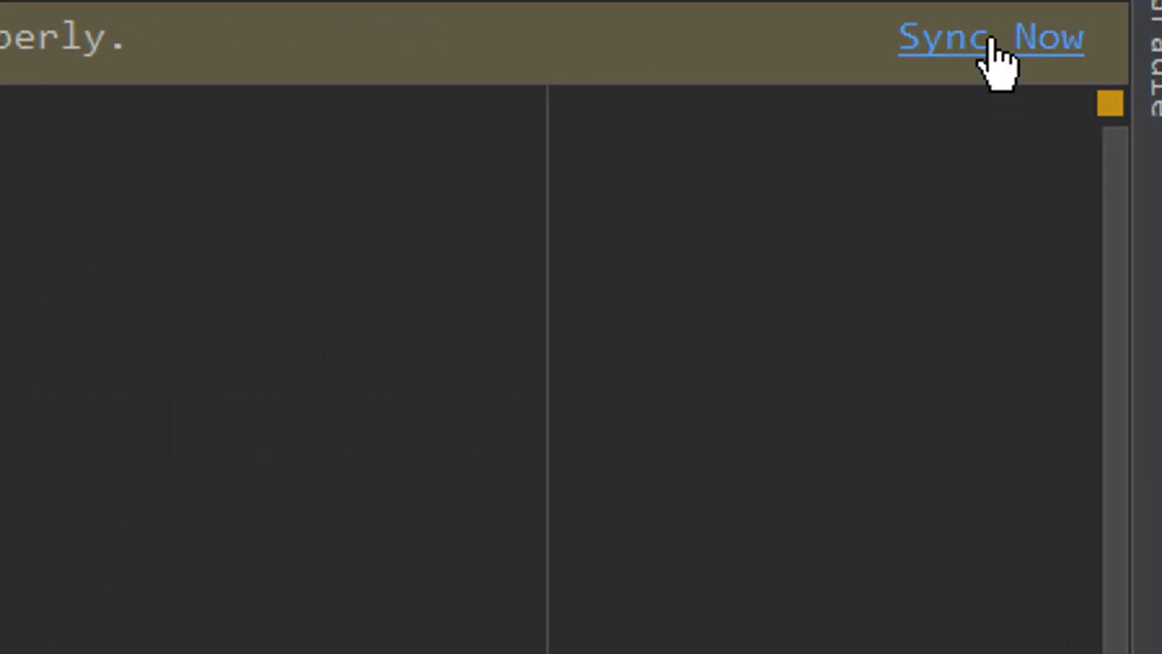
{"action": "left_click", "coordinate": [991, 42]}
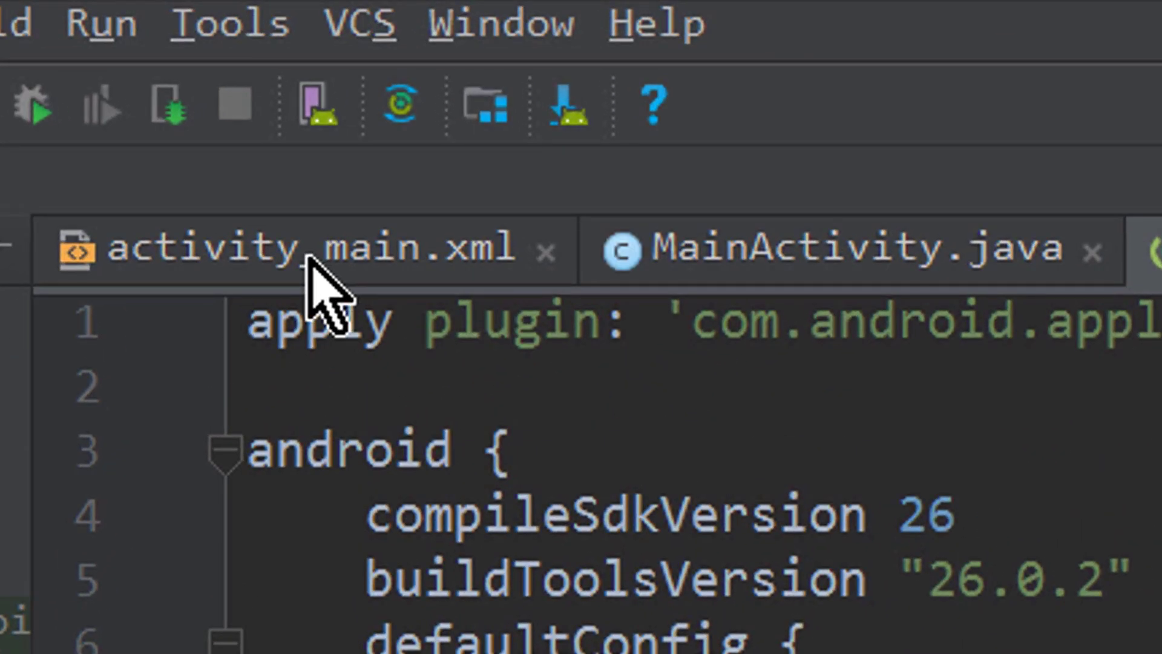
- In activity_main.xml change the TextView into a Button and replace its Hello World! text
{"action": "left_click", "coordinate": [316, 229]}
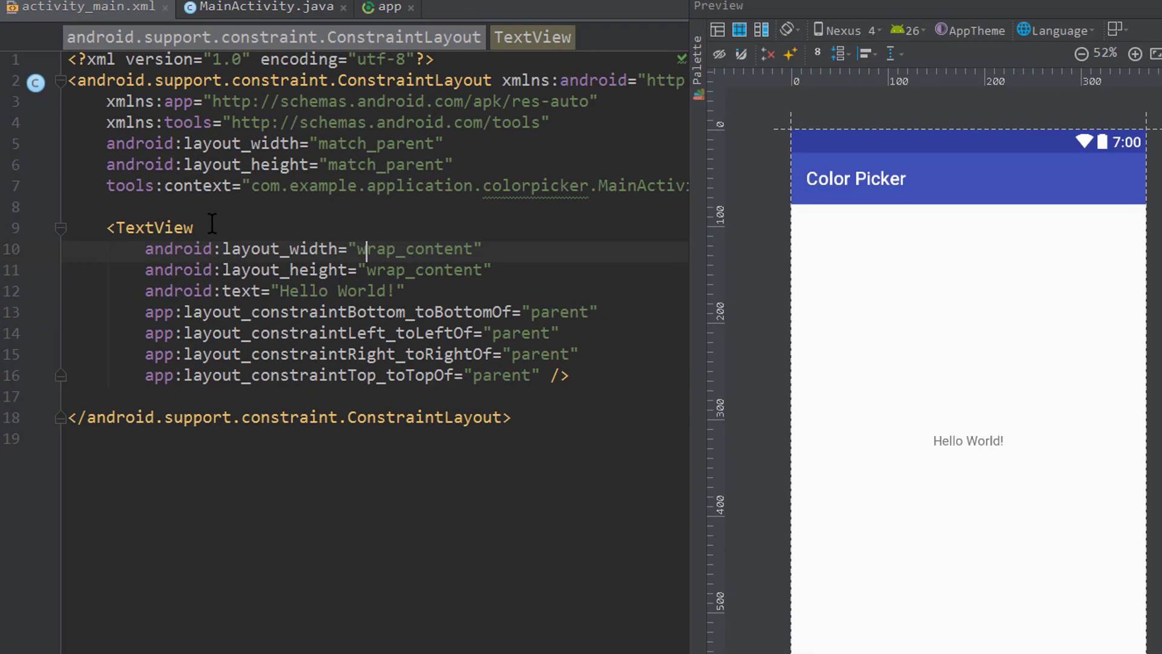
{"action": "left_click_drag", "start_coordinate": [194, 228], "coordinate": [117, 227]}
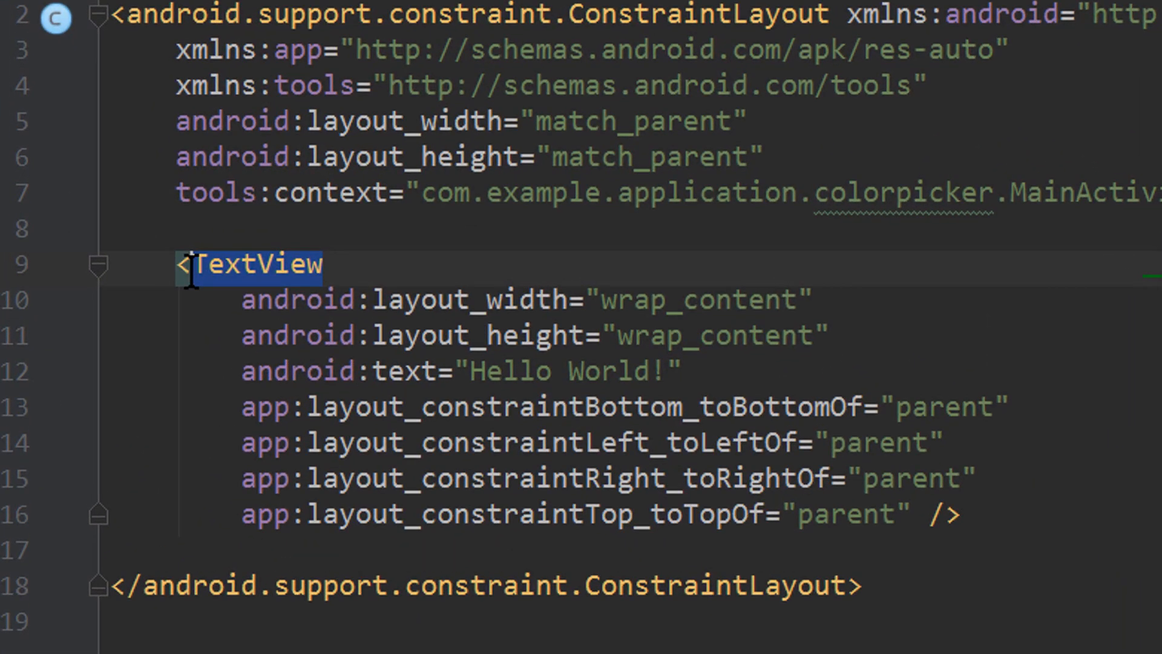
{"action": "type", "text": "Button"}
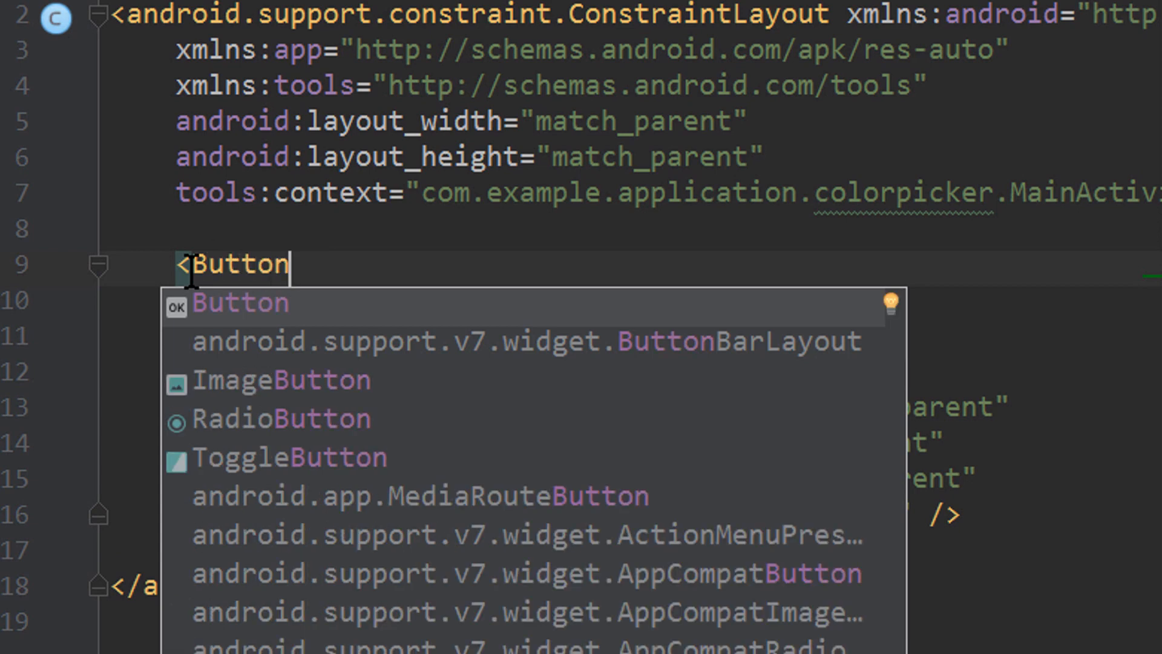
{"action": "left_click", "coordinate": [977, 417]}
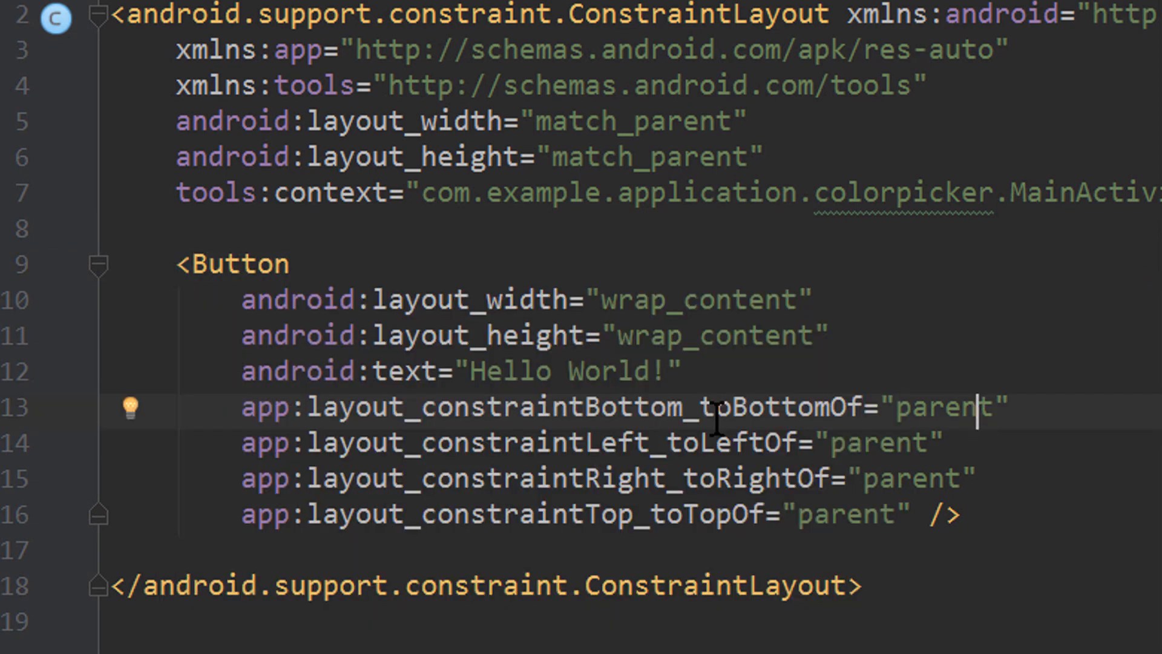
{"action": "left_click_drag", "start_coordinate": [666, 373], "coordinate": [471, 372]}
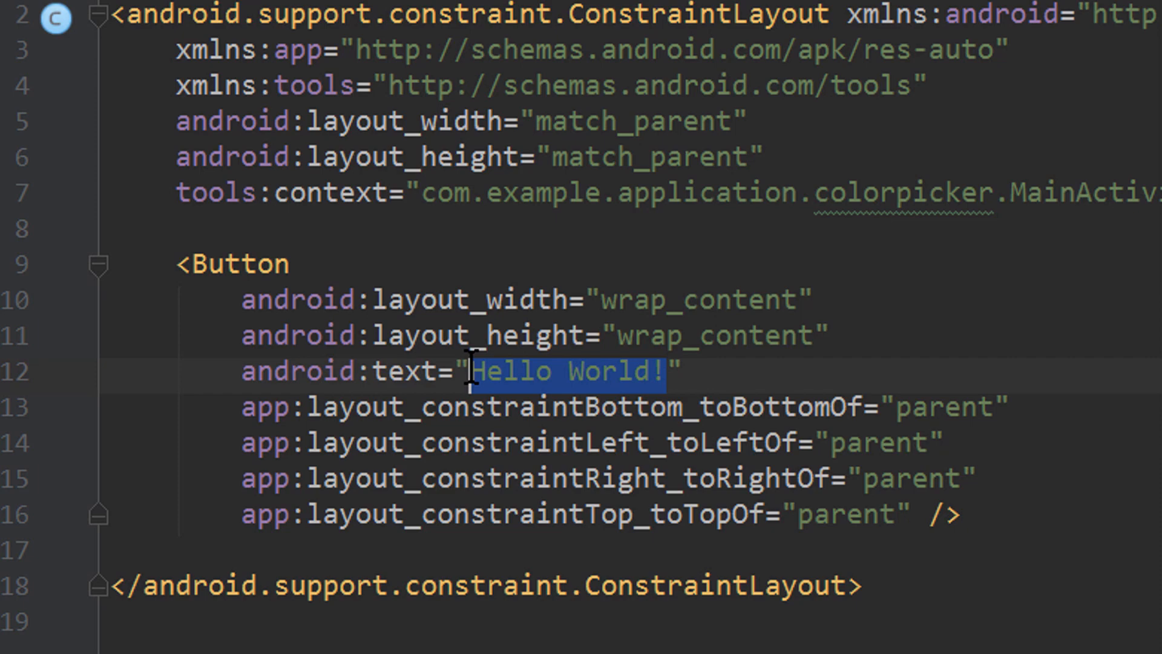
{"action": "type", "text": "open color picker"}
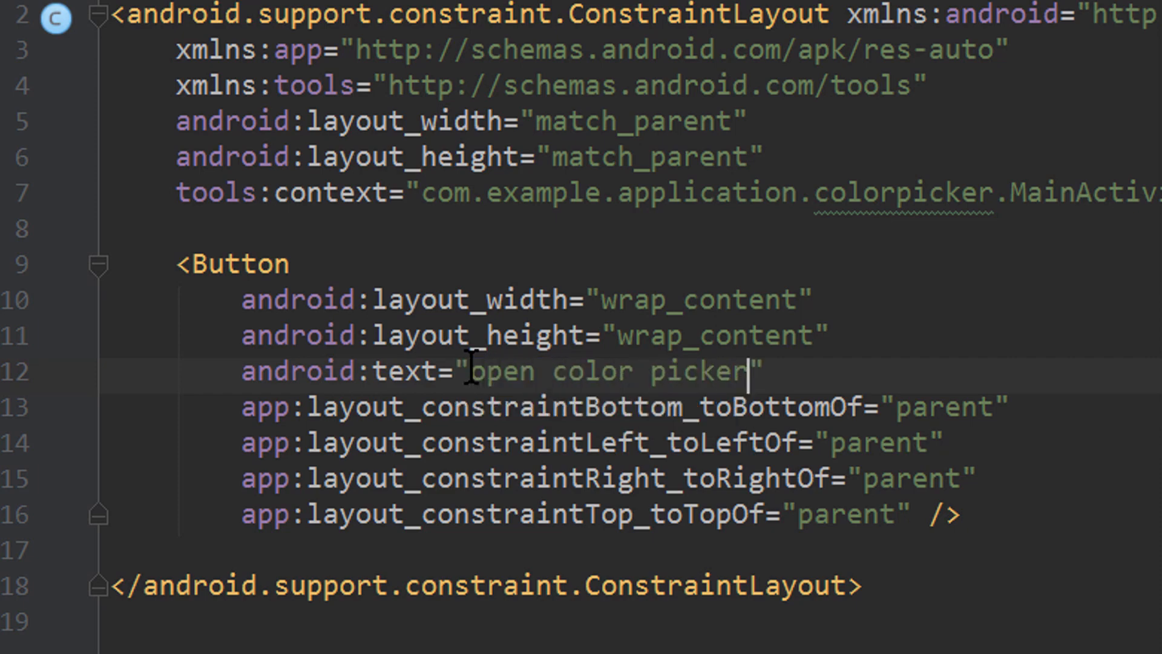
- Give the Button the attribute android:id="@+id/button"
{"action": "left_click", "coordinate": [437, 263]}
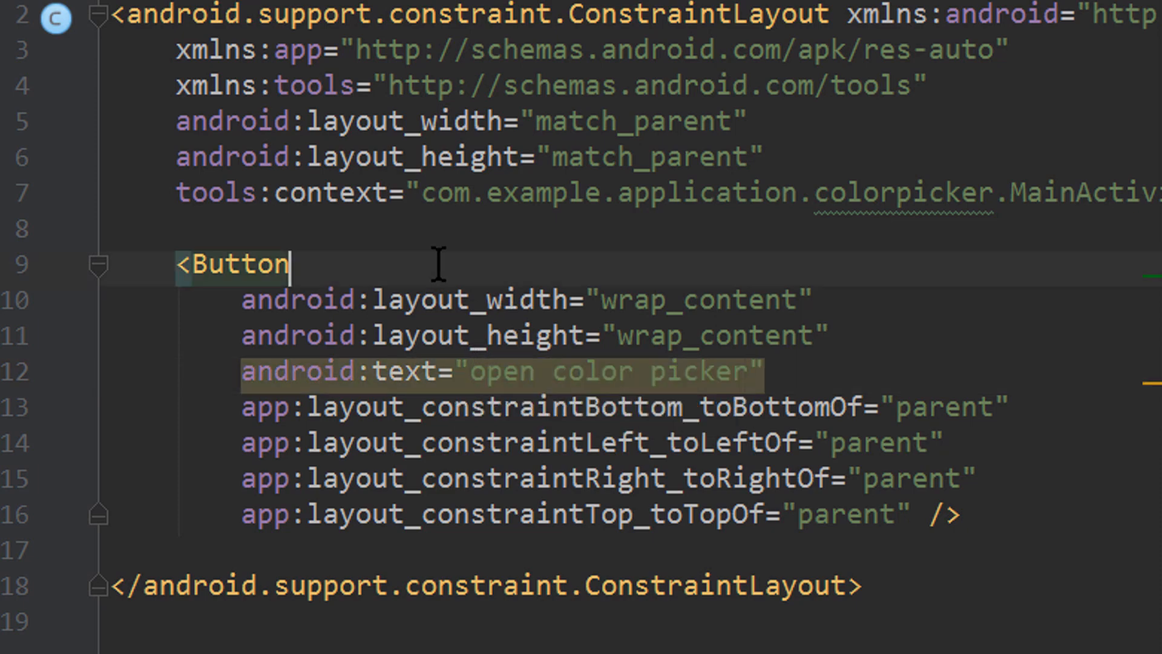
{"action": "key", "text": "Return"}
{"action": "type", "text": "id"}
{"action": "key", "text": "Return"}
{"action": "key", "text": "Return"}
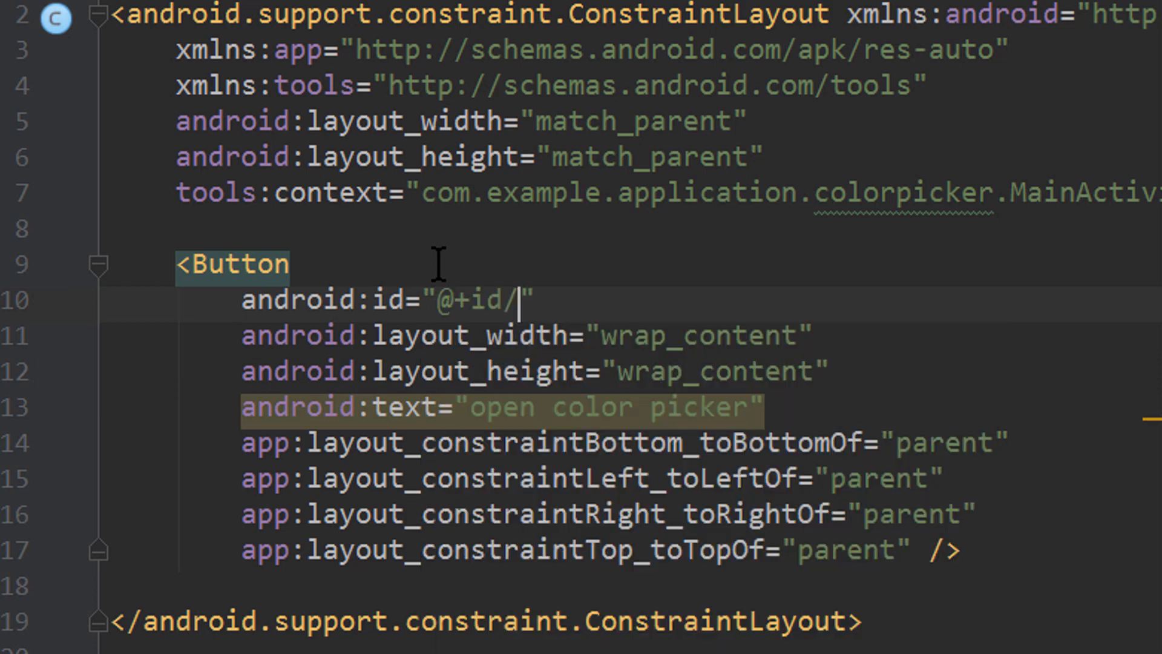
{"action": "type", "text": "button"}
{"action": "key", "text": "Escape"}
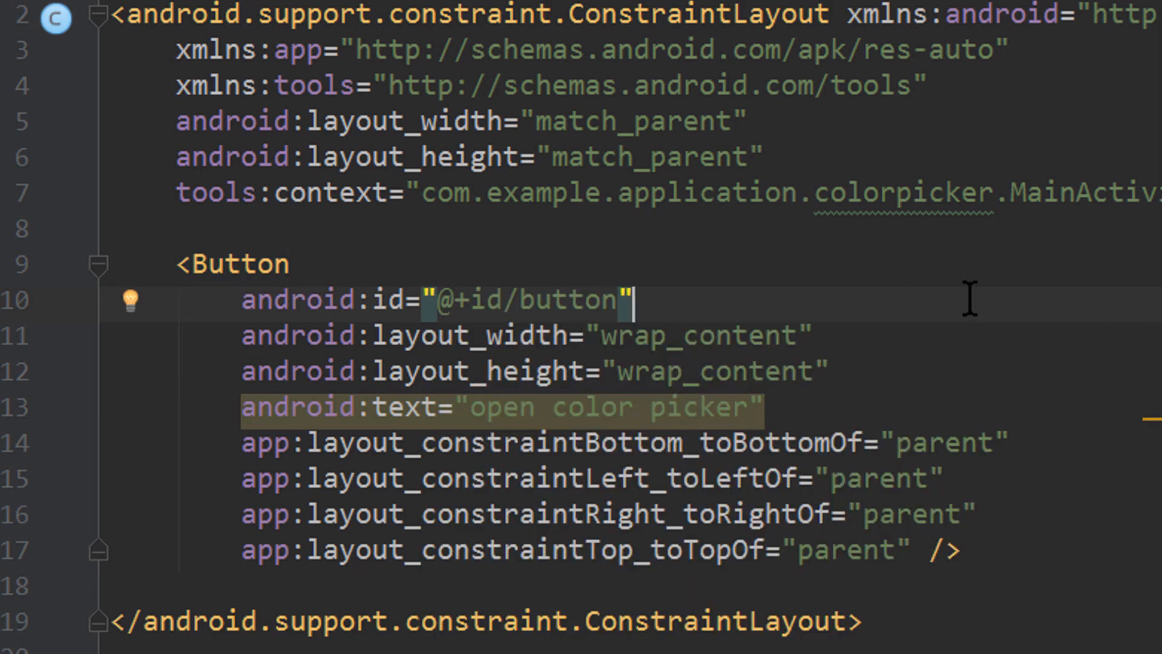
- Give the root ConstraintLayout the attribute android:id="@+id/layout"
{"action": "left_click", "coordinate": [782, 163]}
{"action": "key", "text": "Return"}
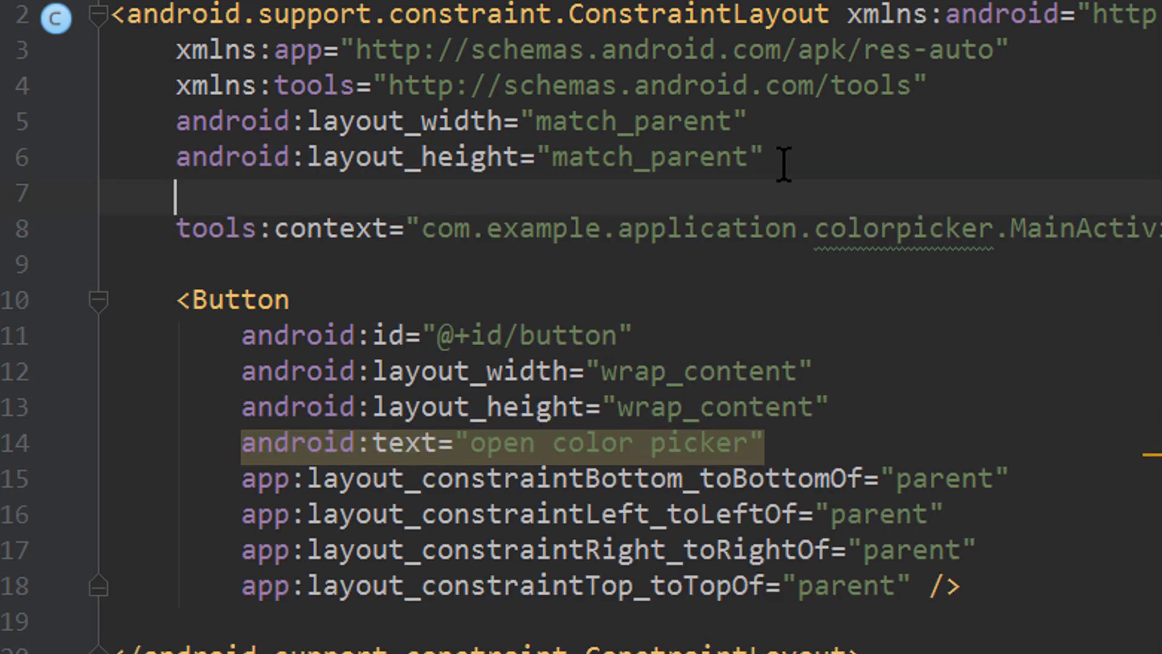
{"action": "type", "text": "id"}
{"action": "key", "text": "Return"}
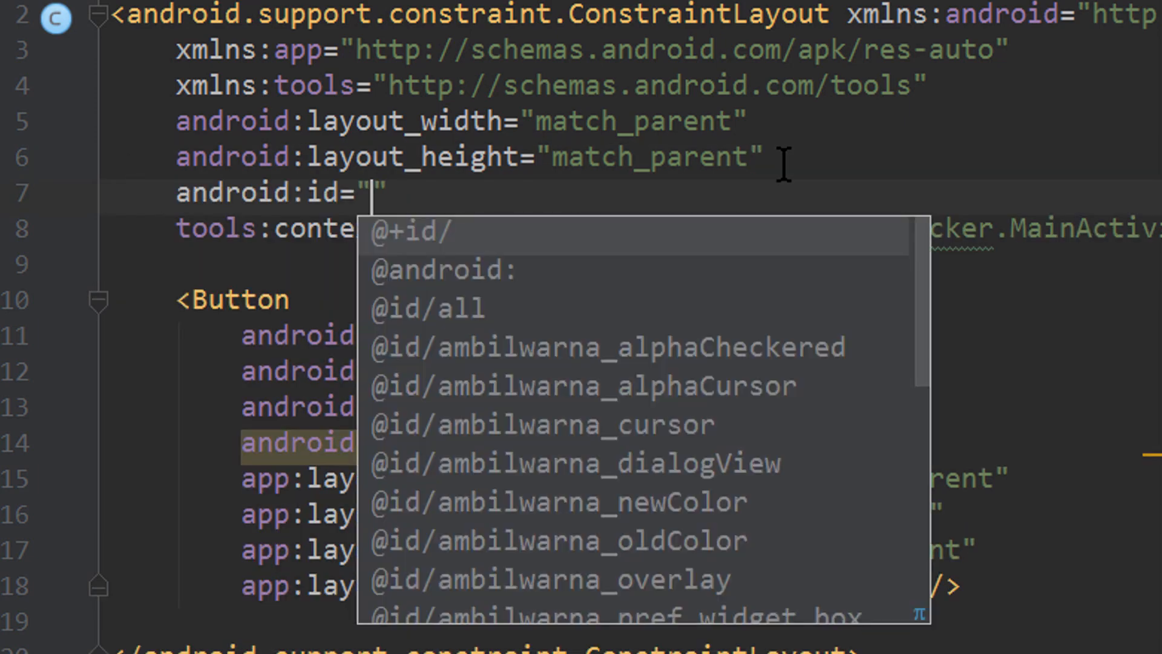
{"action": "key", "text": "Return"}
{"action": "type", "text": "l"}
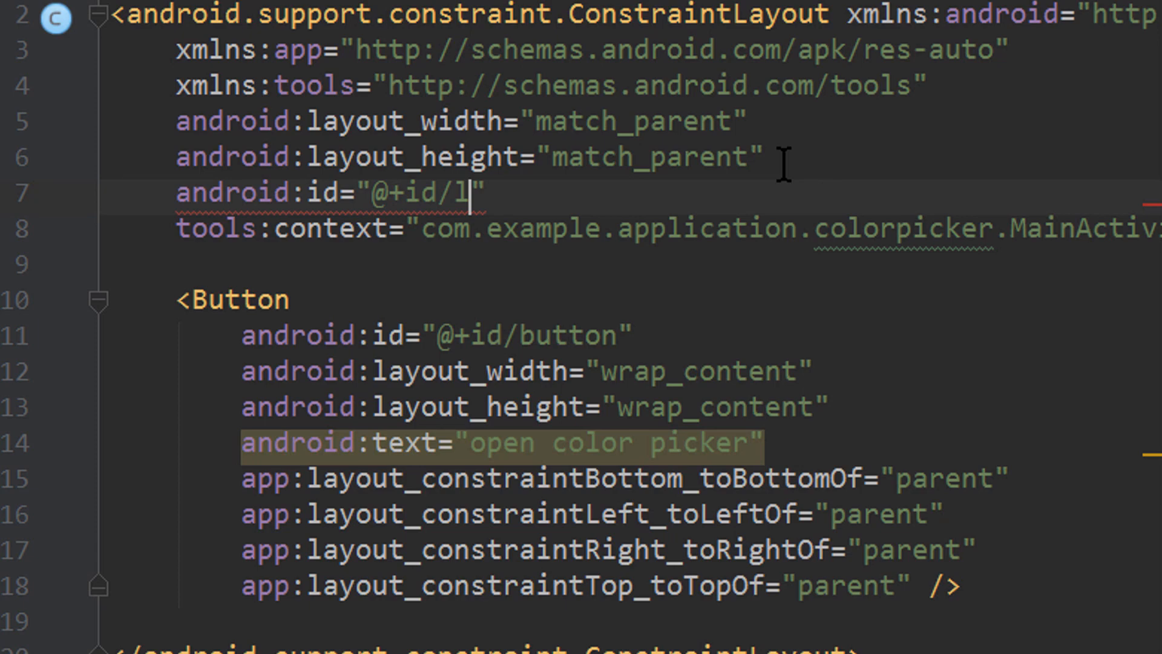
{"action": "type", "text": "ayout"}
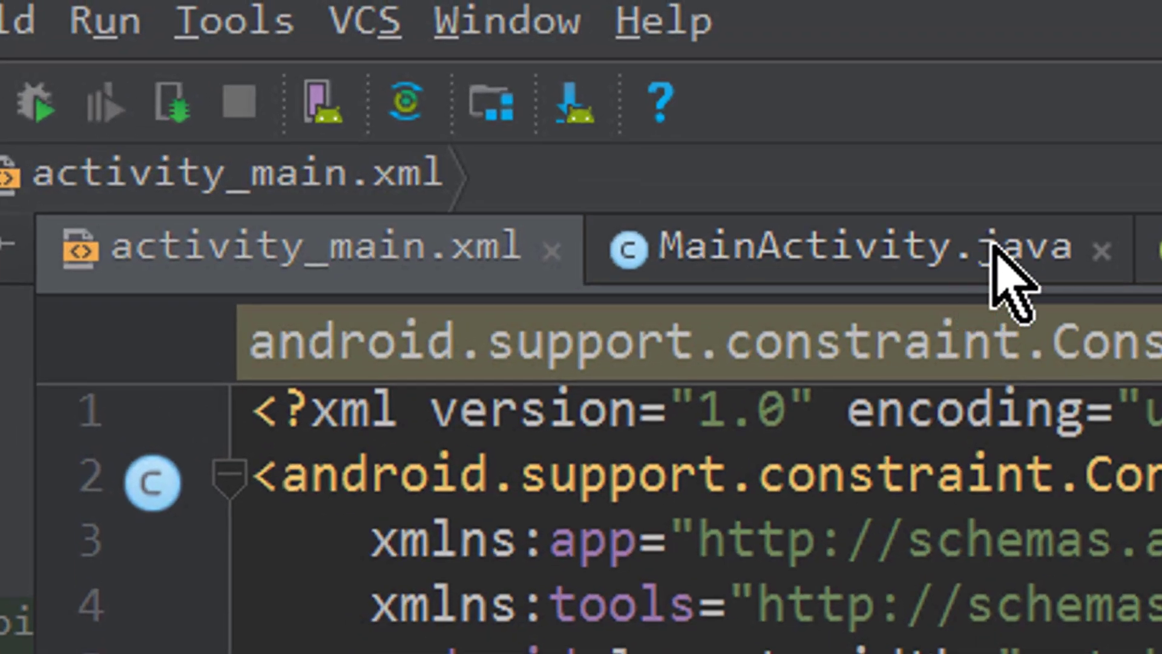
- Declare fields ConstraintLayout mLayout, int mDefaultColor and Button mButton in MainActivity.java
{"action": "left_click", "coordinate": [403, 23]}
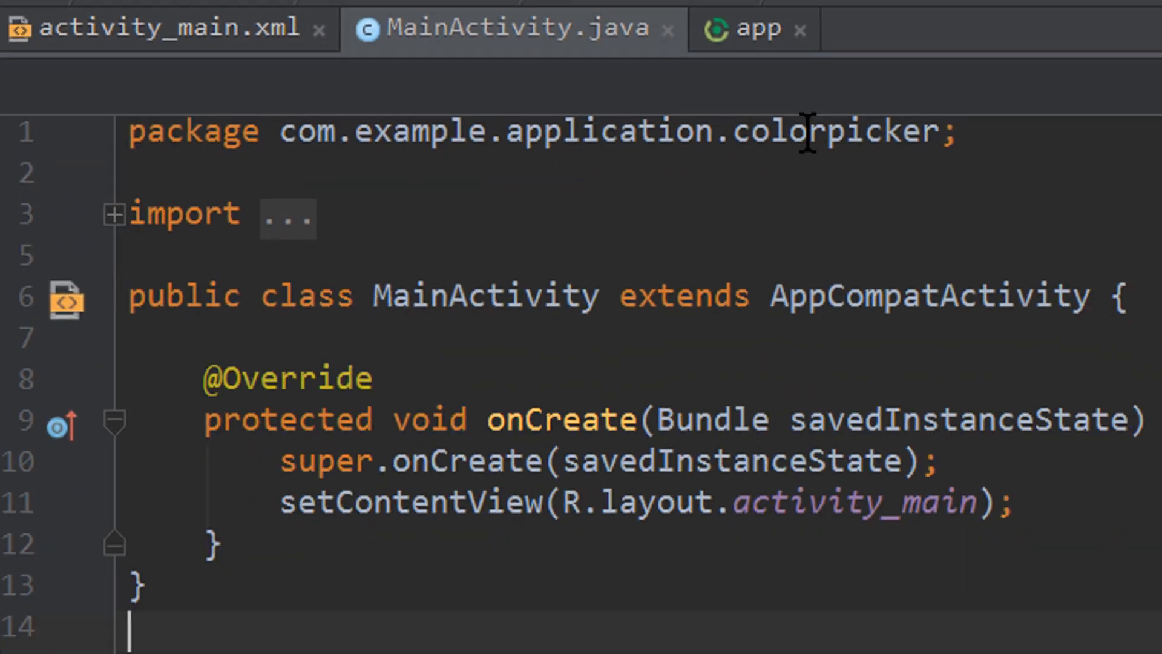
{"action": "left_click", "coordinate": [1157, 281]}
{"action": "key", "text": "Return"}
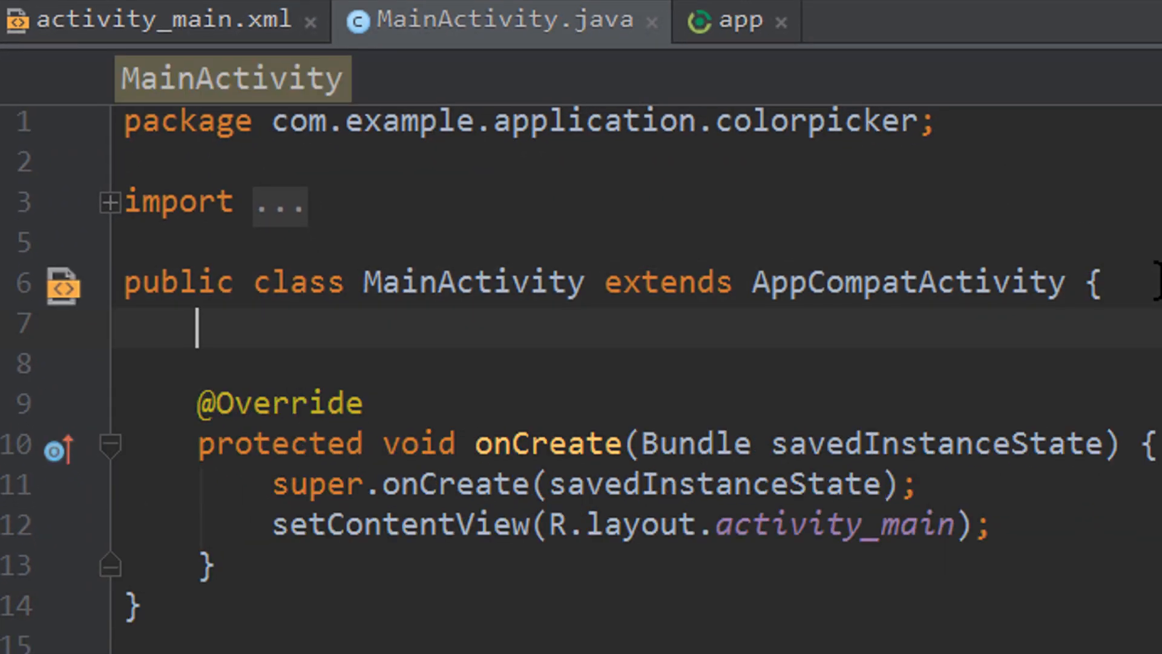
{"action": "type", "text": "Con"}
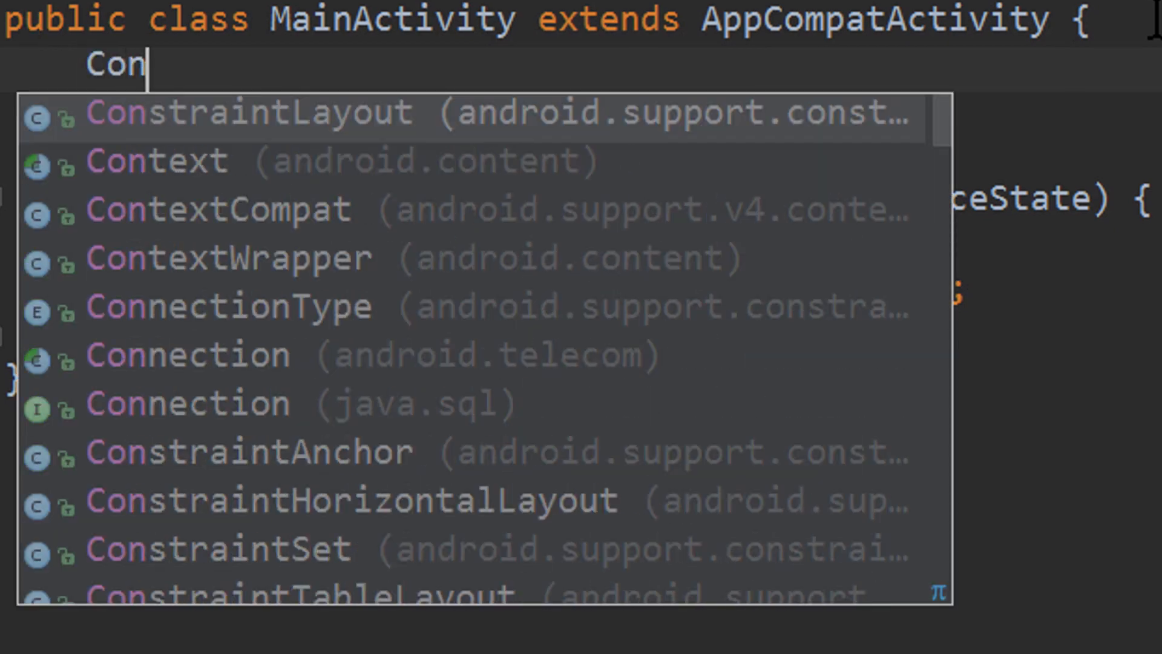
{"action": "type", "text": "st"}
{"action": "key", "text": "Return"}
{"action": "type", "text": "mL"}
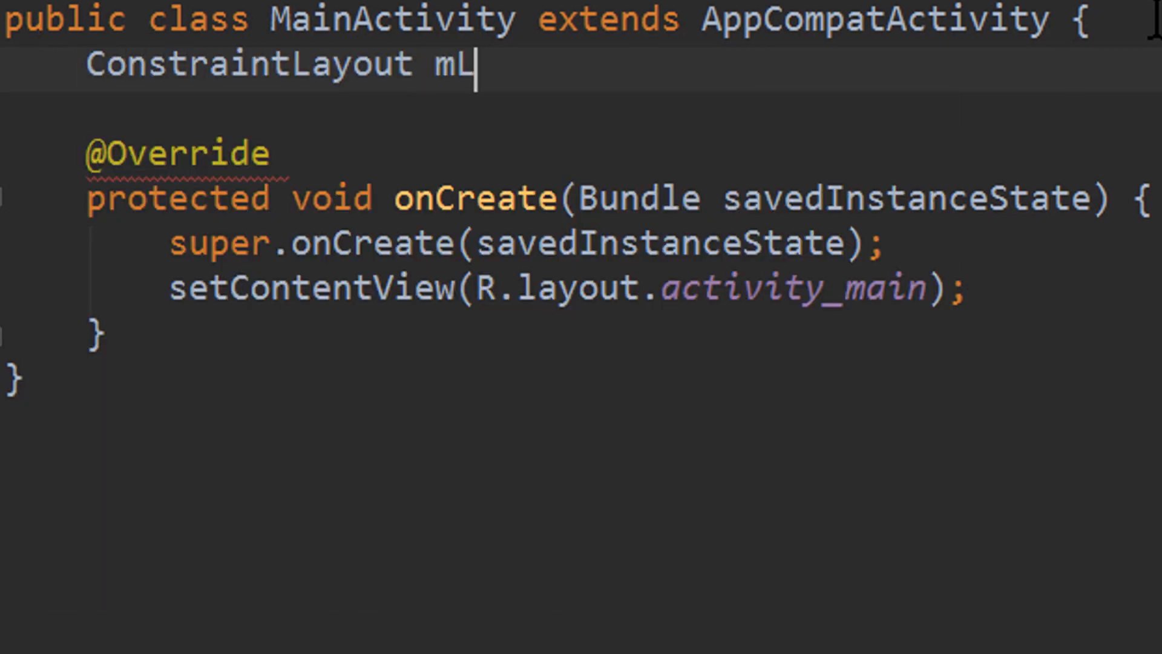
{"action": "type", "text": "ayout;"}
{"action": "key", "text": "Return"}
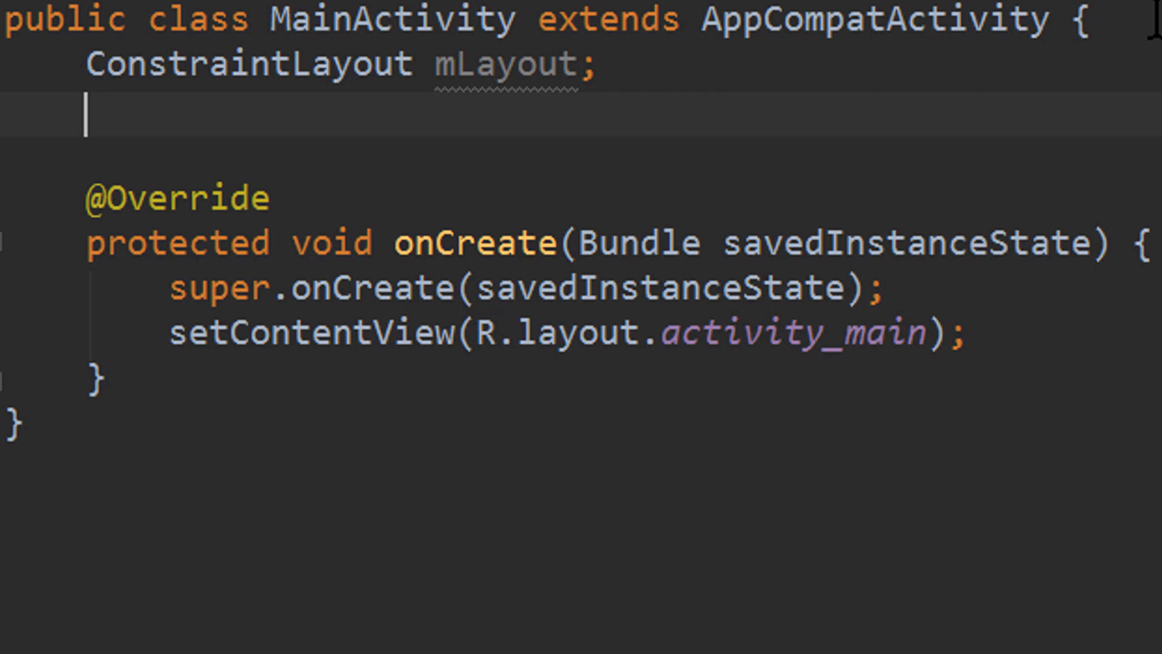
{"action": "type", "text": "int mD"}
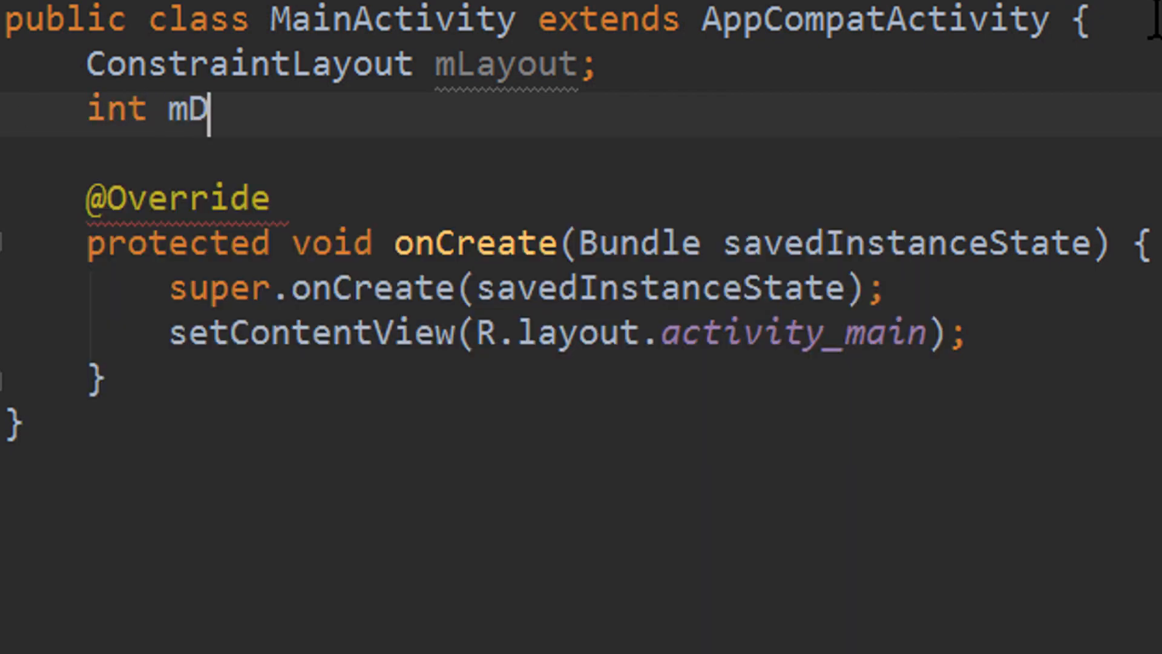
{"action": "type", "text": "efaultColor;"}
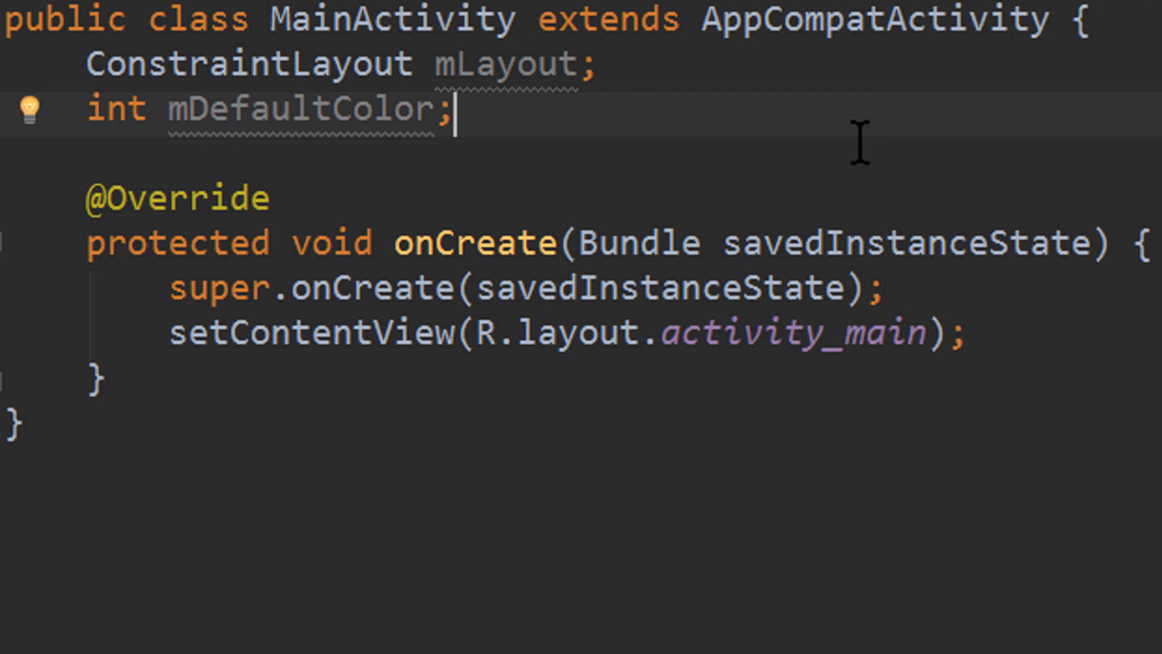
{"action": "key", "text": "Return"}
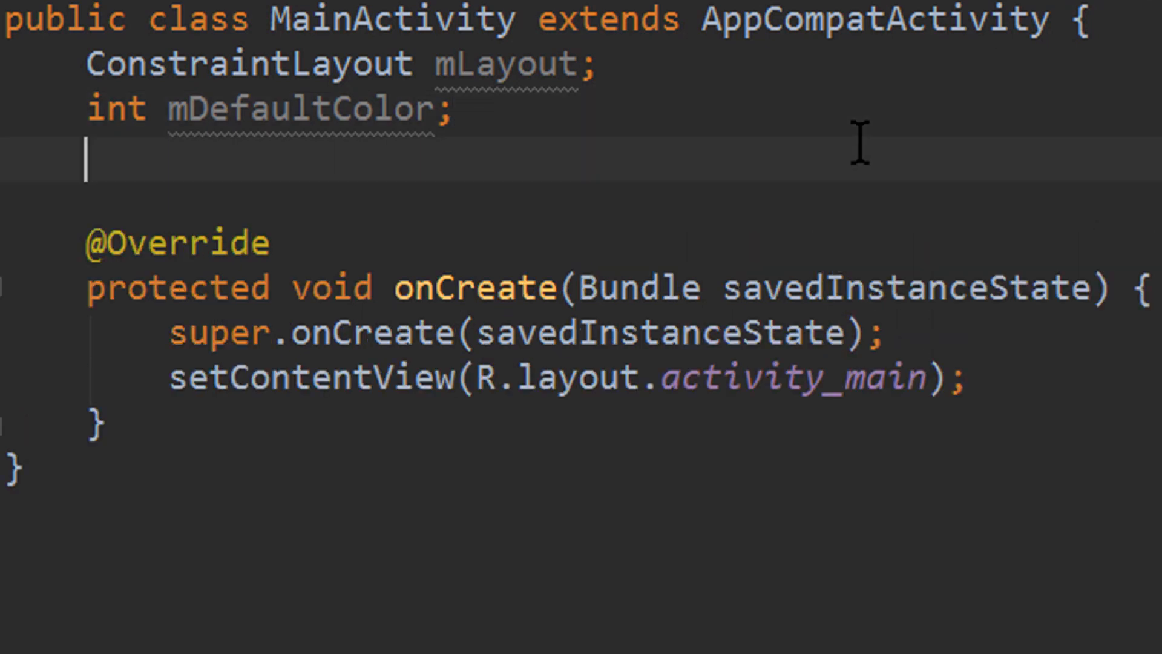
{"action": "type", "text": "Button m"}
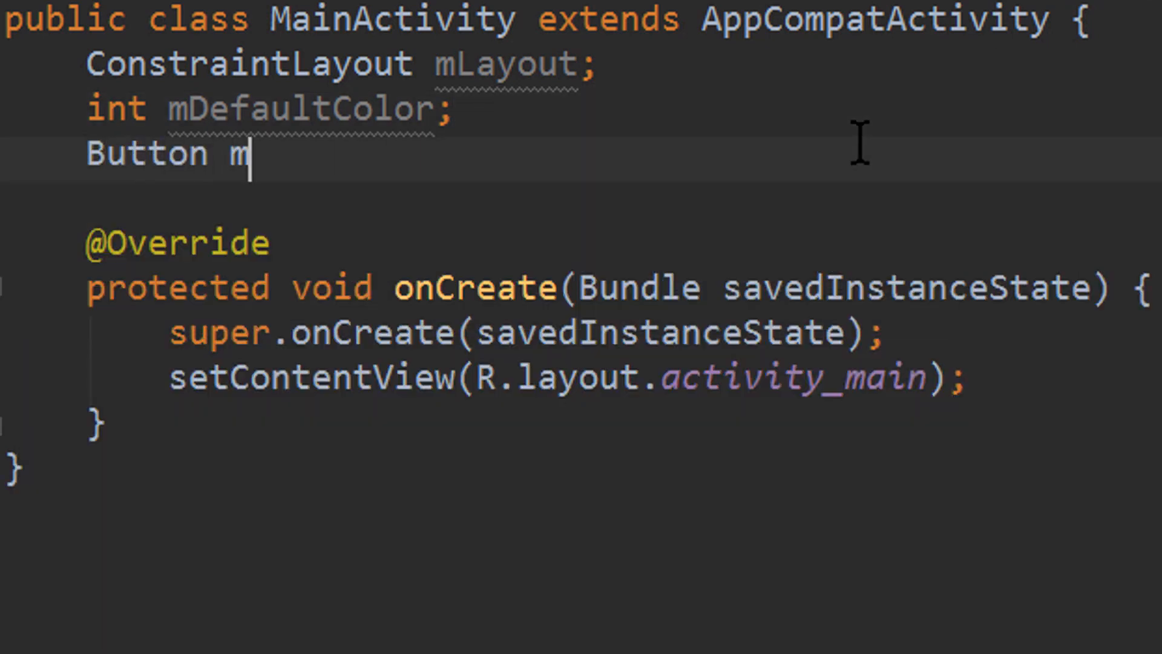
{"action": "type", "text": "Button;"}
{"action": "scroll", "coordinate": [859, 143], "scroll_direction": "down", "scroll_amount": 1}
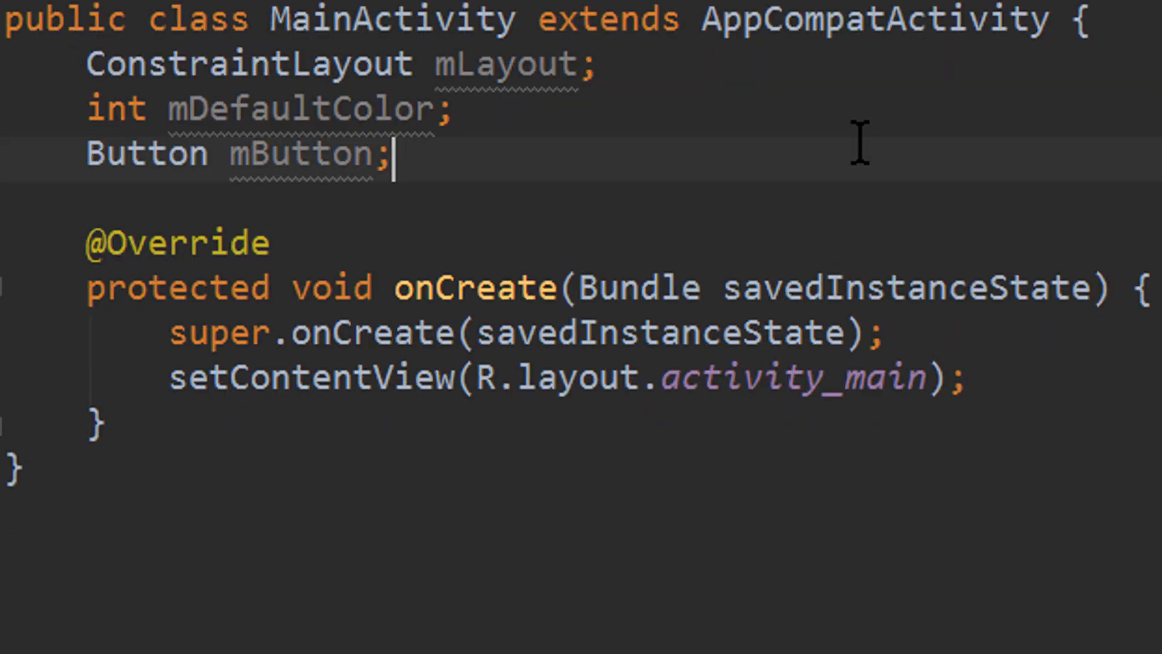
{"action": "left_click", "coordinate": [752, 264]}
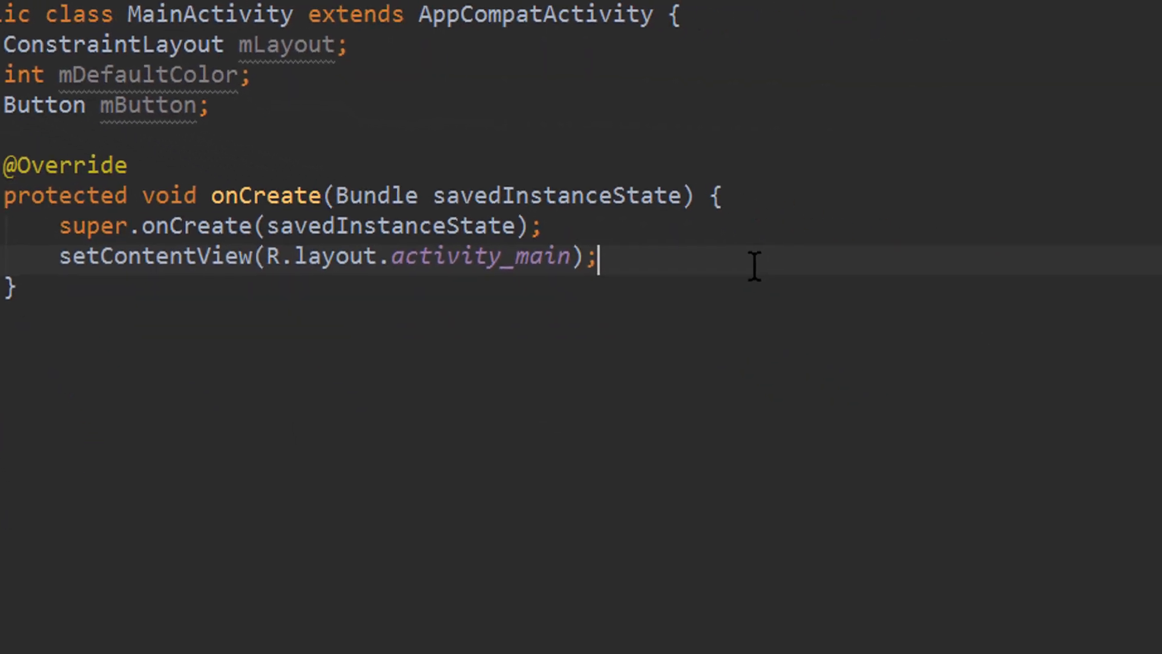
- Assign mLayout = (ConstraintLayout) findViewById(R.id.layout) inside onCreate
{"action": "key", "text": "Return"}
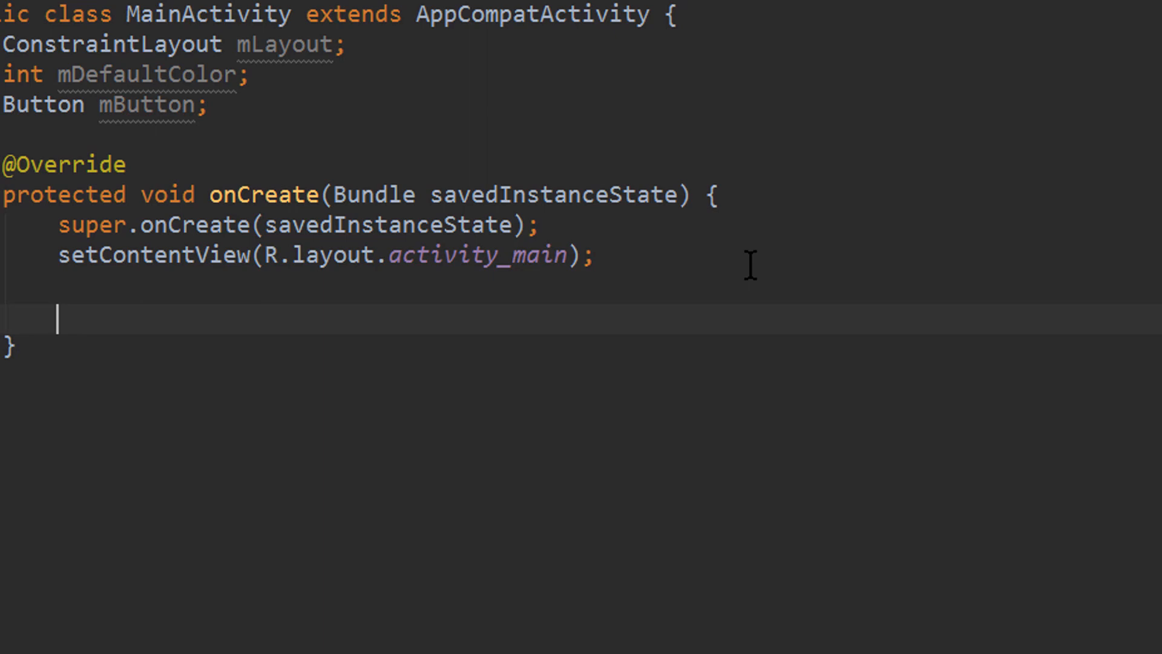
{"action": "type", "text": "mL"}
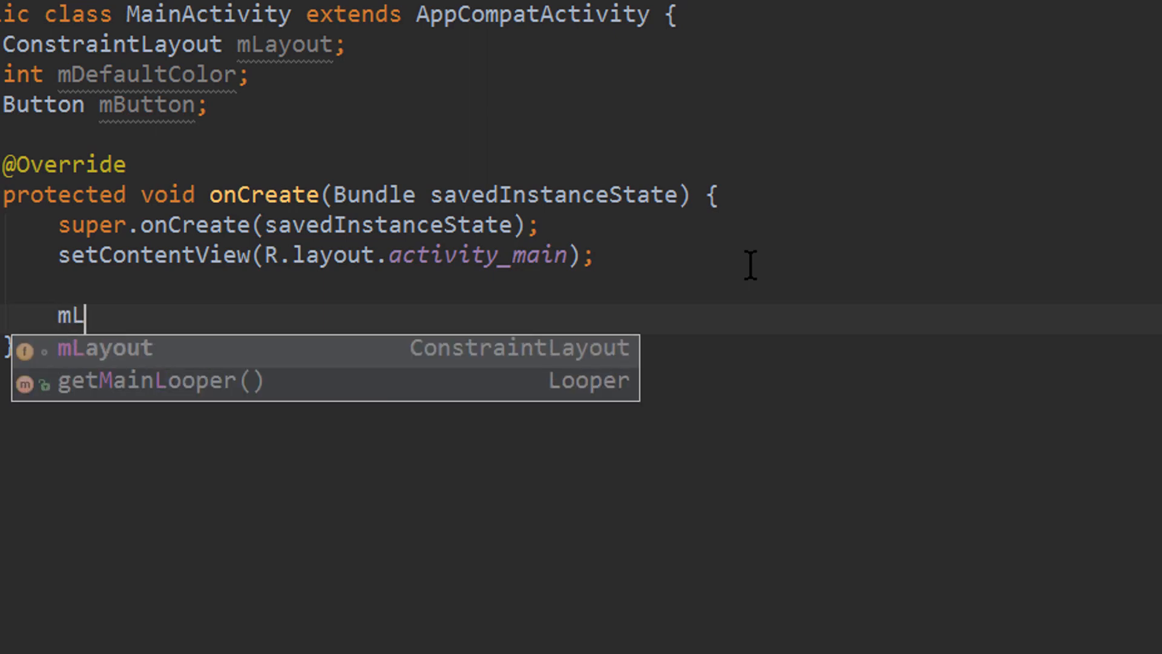
{"action": "key", "text": "Return"}
{"action": "type", "text": "(Cons"}
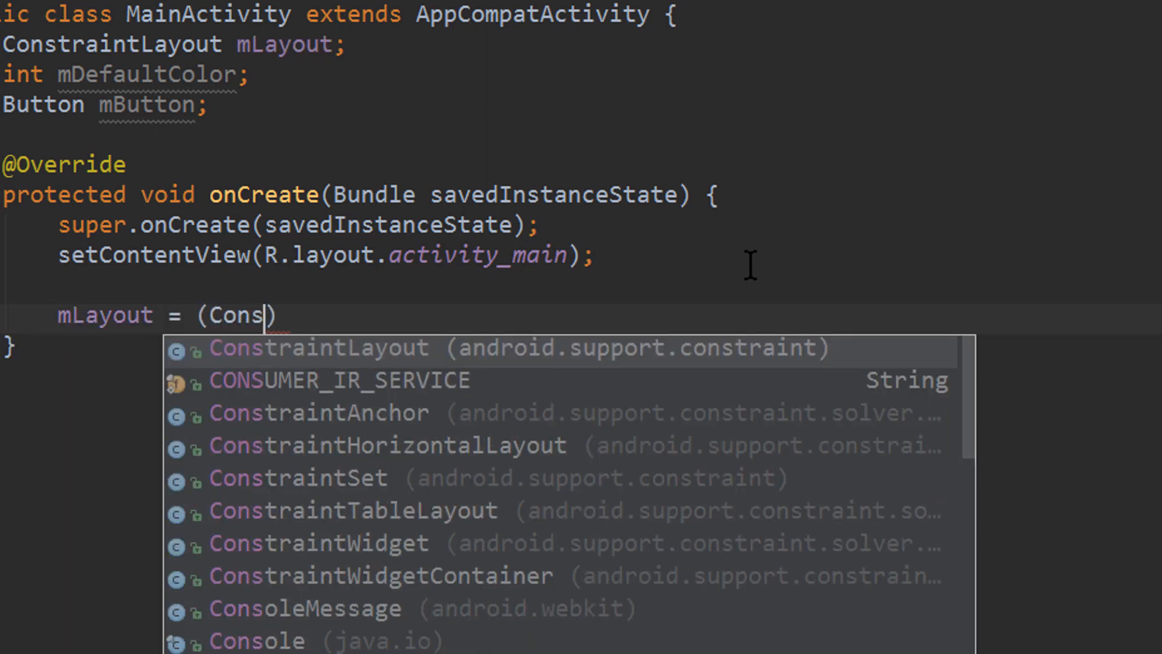
{"action": "key", "text": "Return"}
{"action": "type", "text": "fin"}
{"action": "key", "text": "Return"}
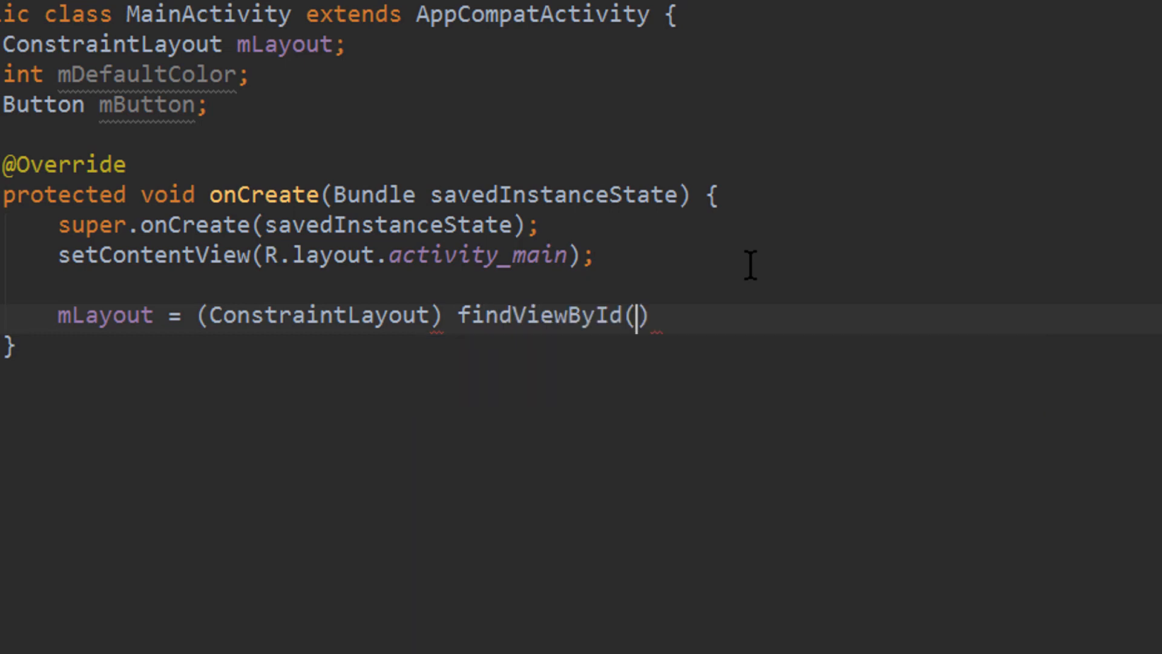
{"action": "type", "text": "R.id.la"}
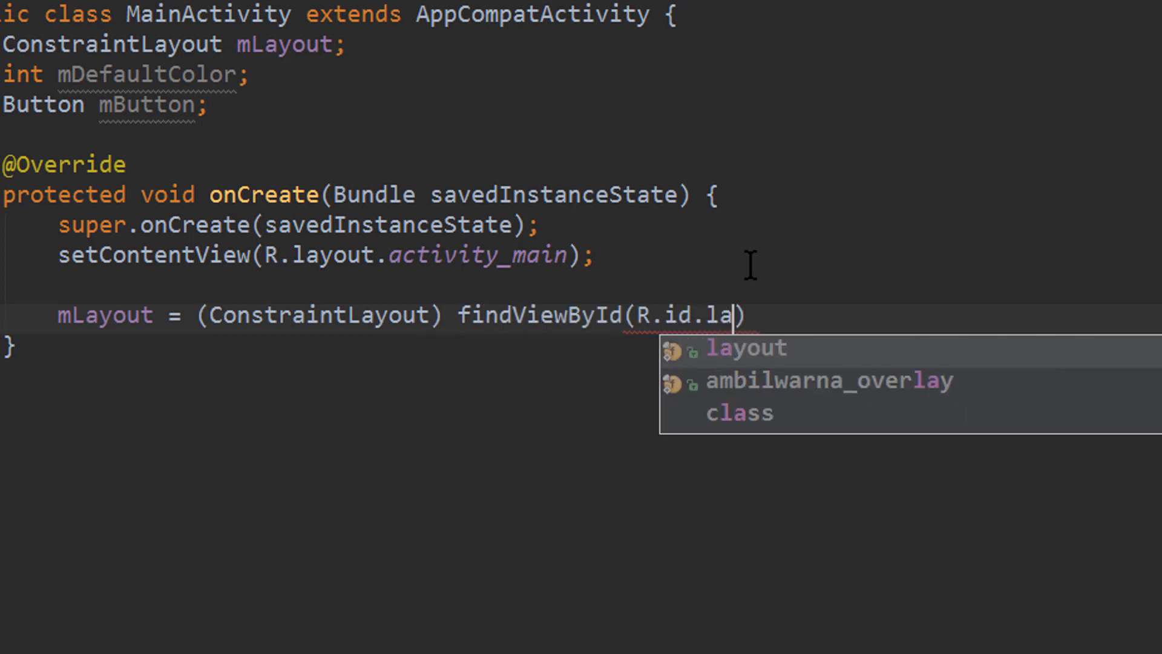
{"action": "type", "text": "yo"}
{"action": "key", "text": "Return"}
{"action": "key", "text": "Right"}
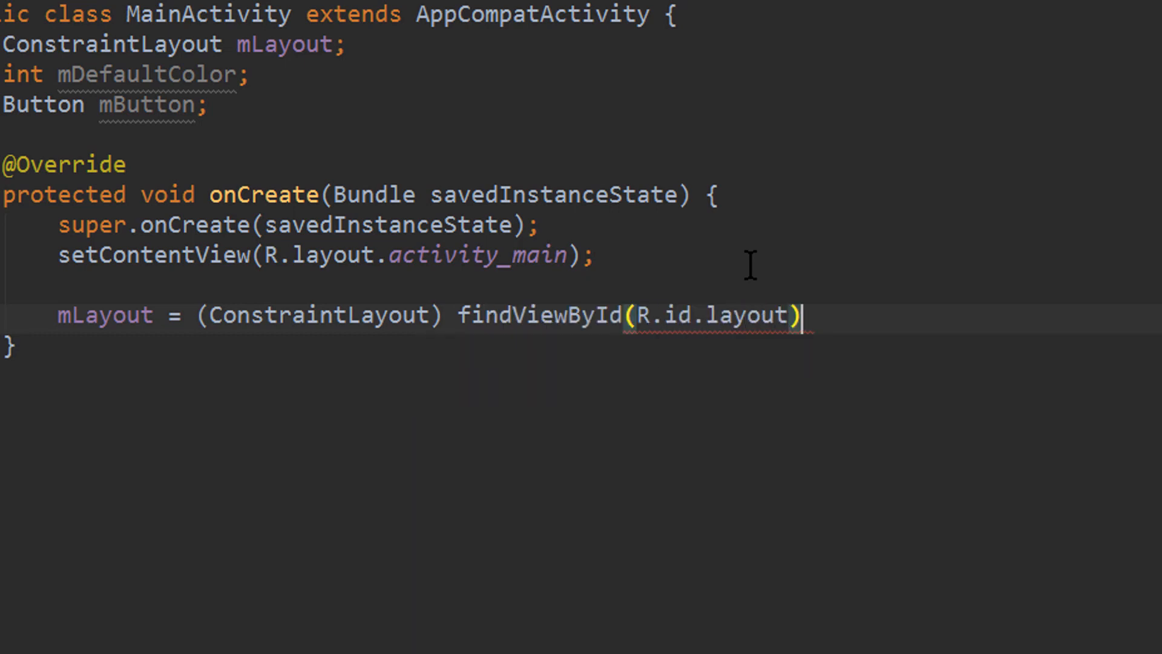
{"action": "type", "text": ";"}
- Assign mDefaultColor = ContextCompat.getColor(MainActivity.this, R.color.colorPrimary)
{"action": "key", "text": "Return"}
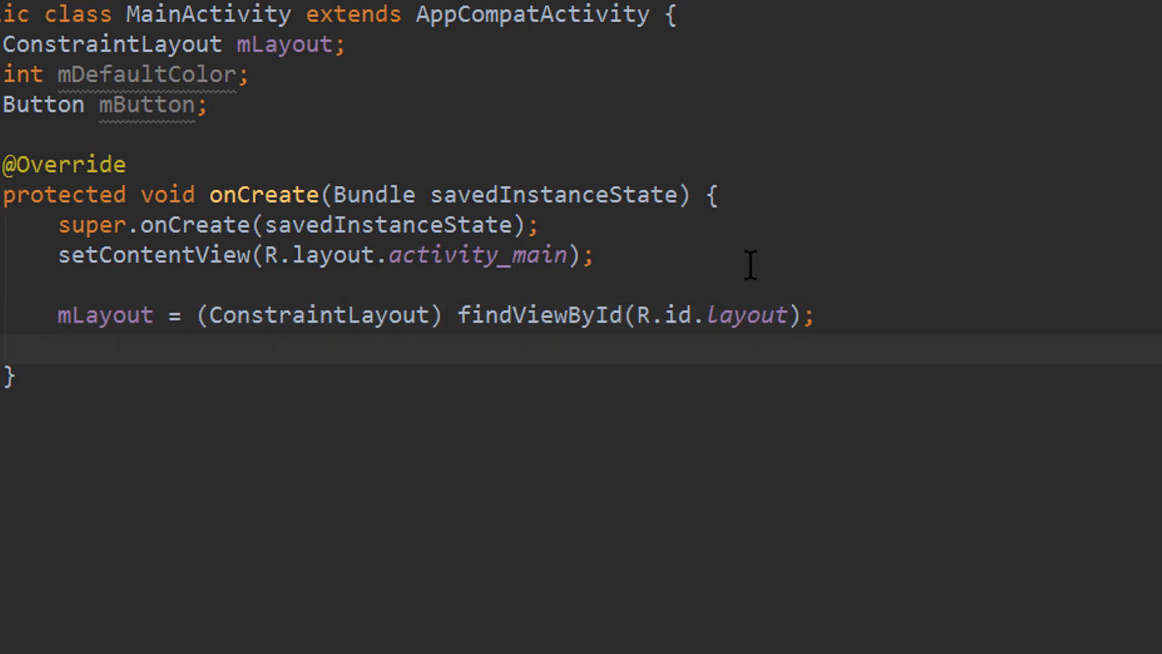
{"action": "type", "text": "mD"}
{"action": "key", "text": "Return"}
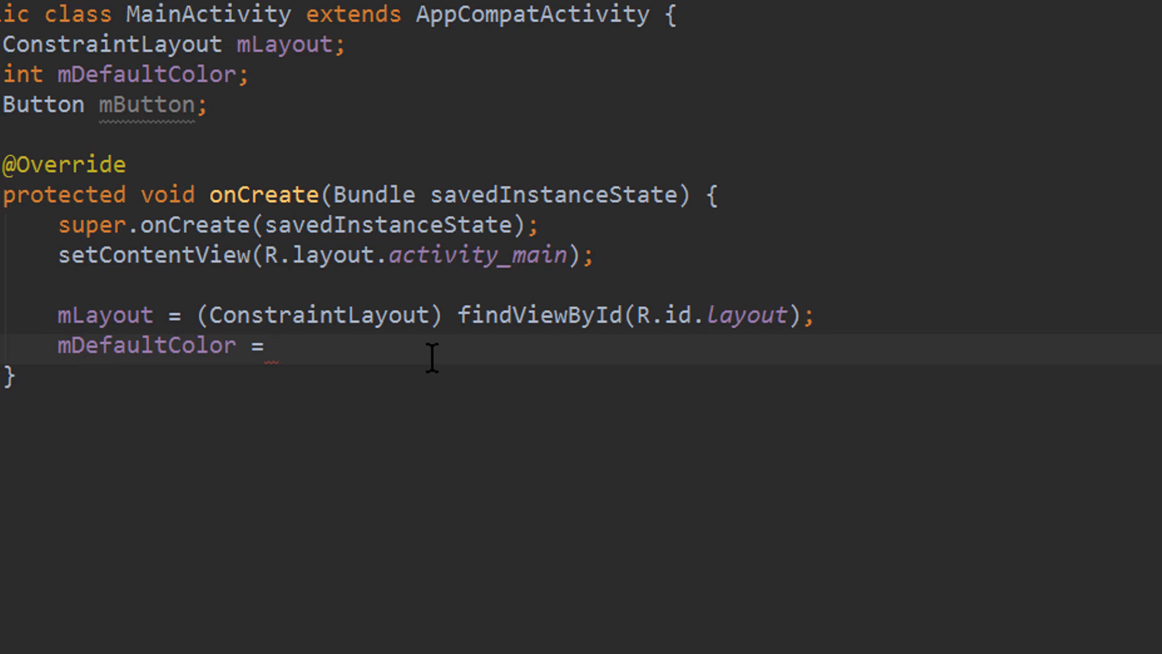
{"action": "type", "text": "Con"}
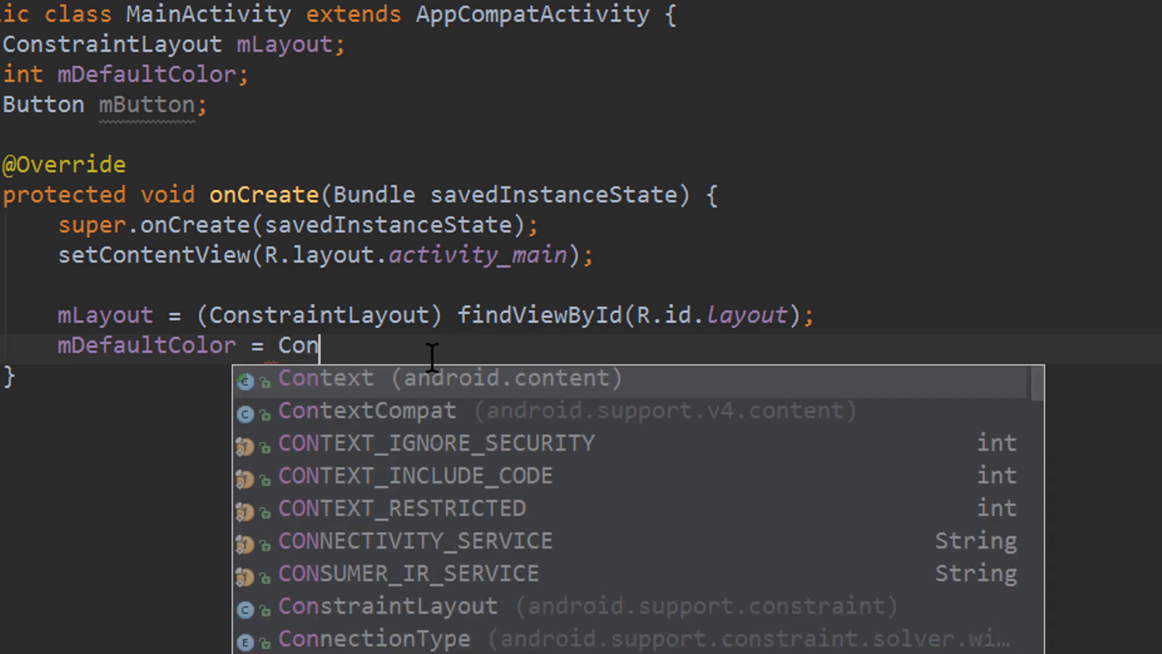
{"action": "type", "text": "te"}
{"action": "key", "text": "Return"}
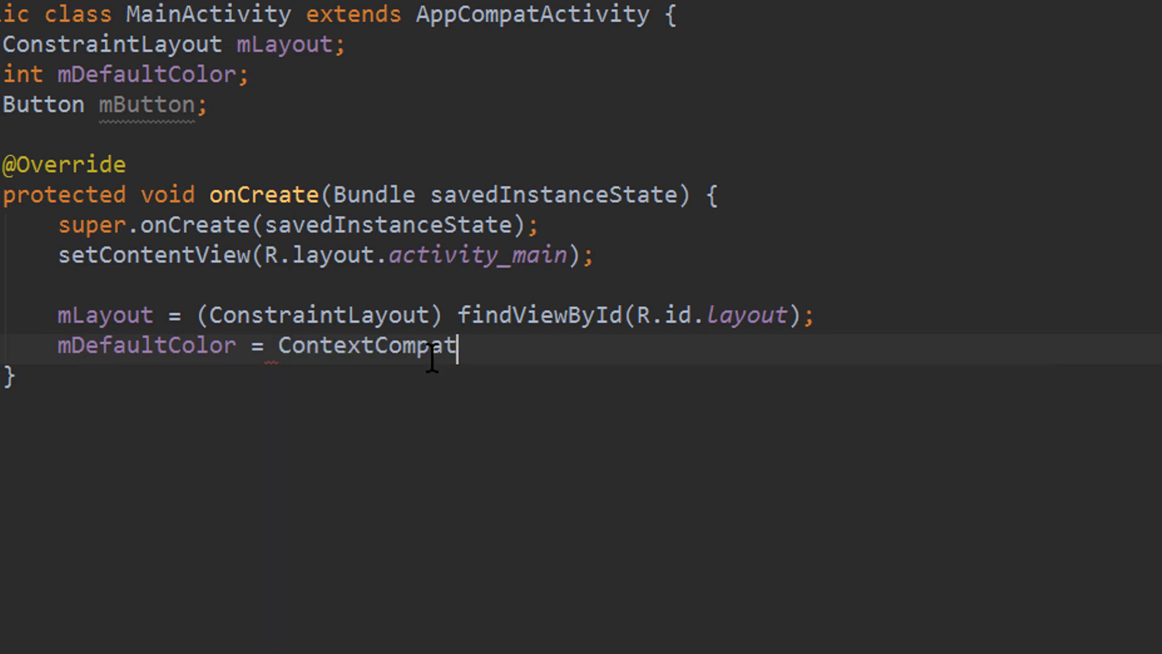
{"action": "type", "text": ".getC"}
{"action": "key", "text": "Return"}
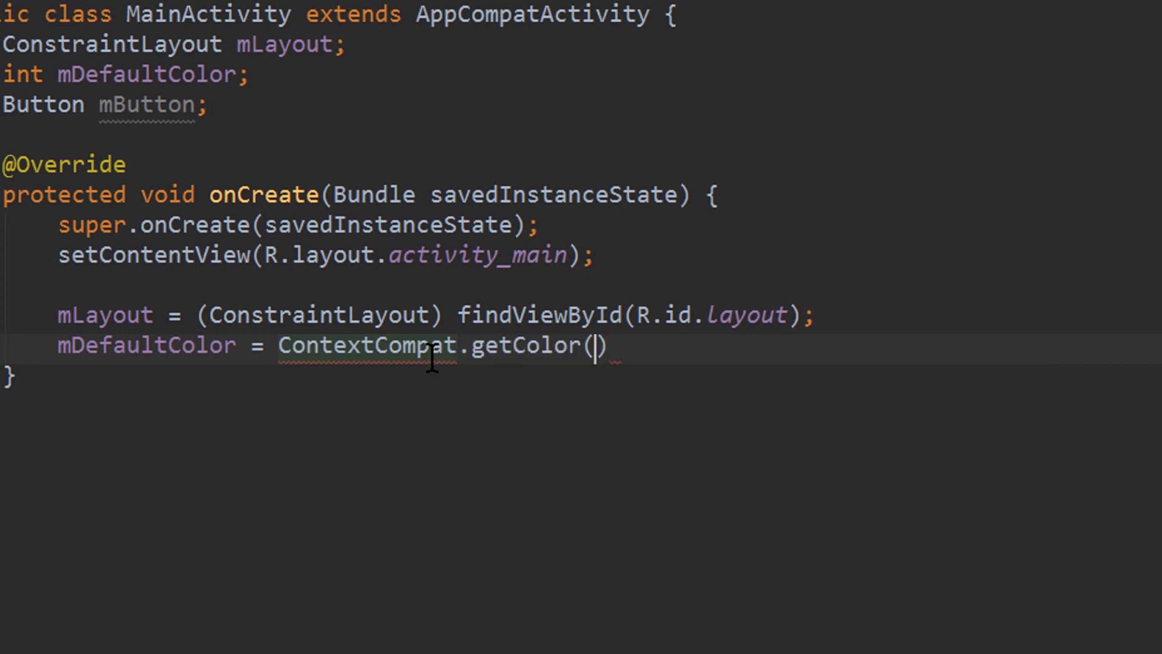
{"action": "type", "text": "Ma"}
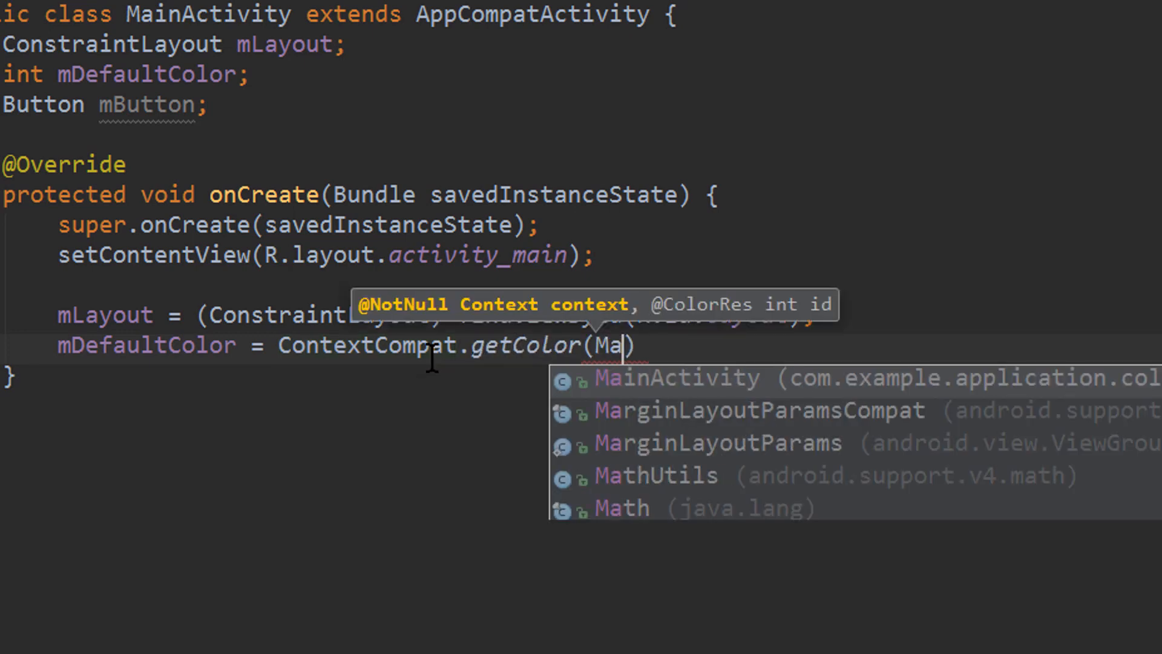
{"action": "type", "text": "in"}
{"action": "key", "text": "Return"}
{"action": "type", "text": ".thius"}
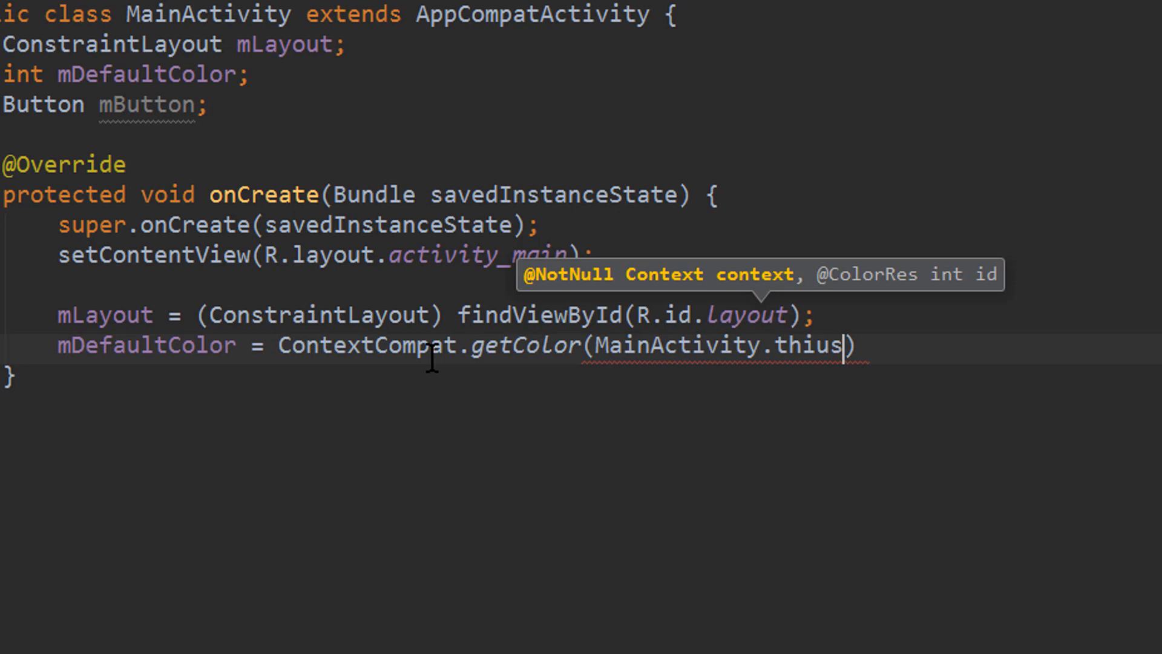
{"action": "key", "text": "BackSpace"}
{"action": "key", "text": "BackSpace"}
{"action": "type", "text": "s, "}
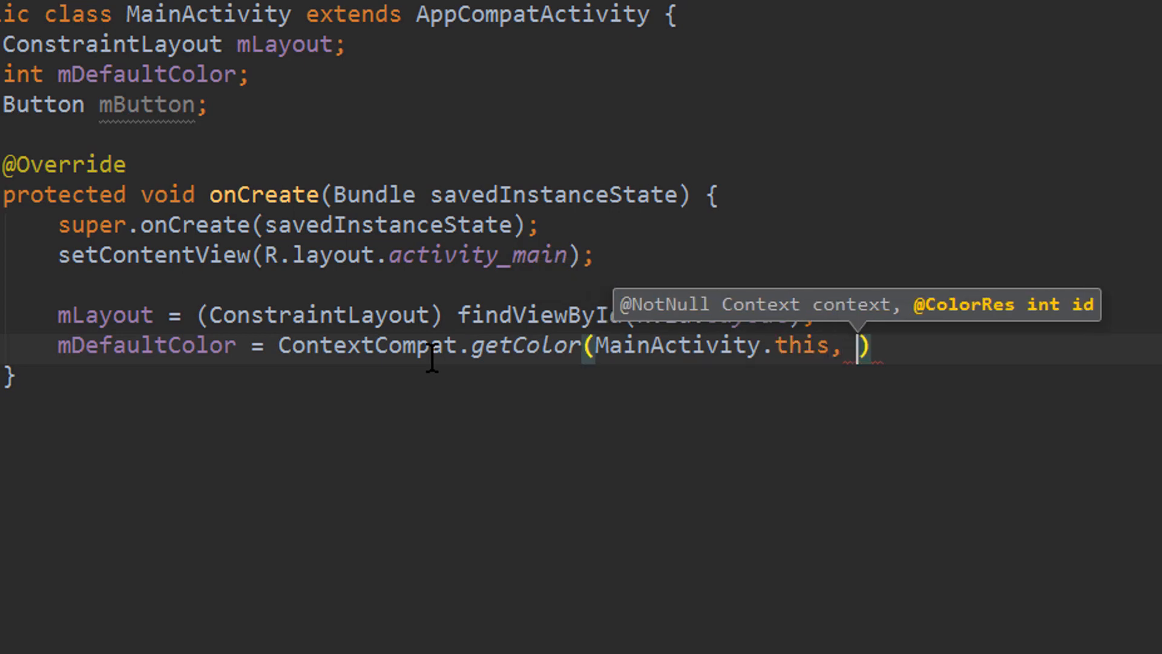
{"action": "type", "text": "R."}
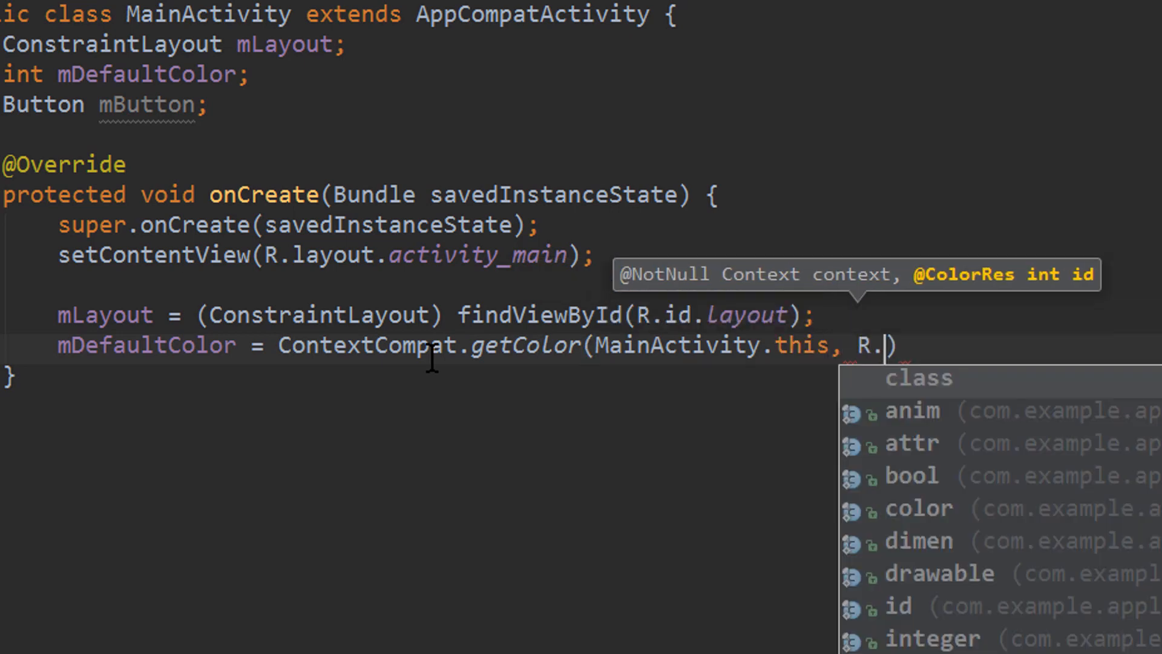
{"action": "type", "text": "color.co"}
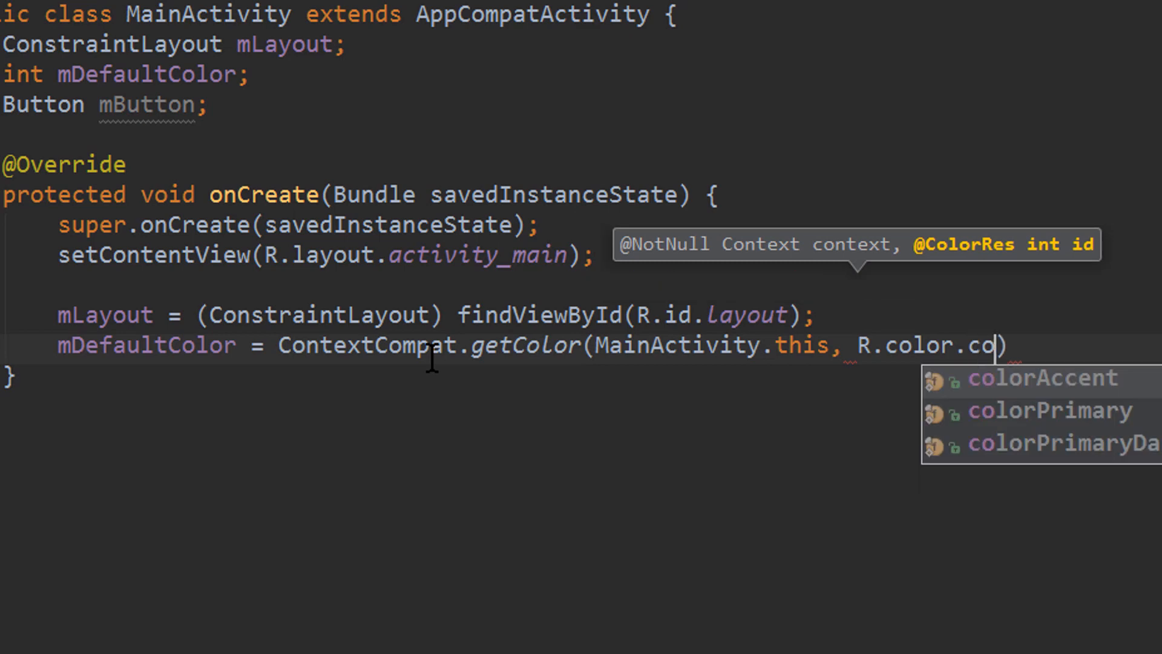
{"action": "key", "text": "Down"}
{"action": "key", "text": "Return"}
{"action": "type", "text": ");"}
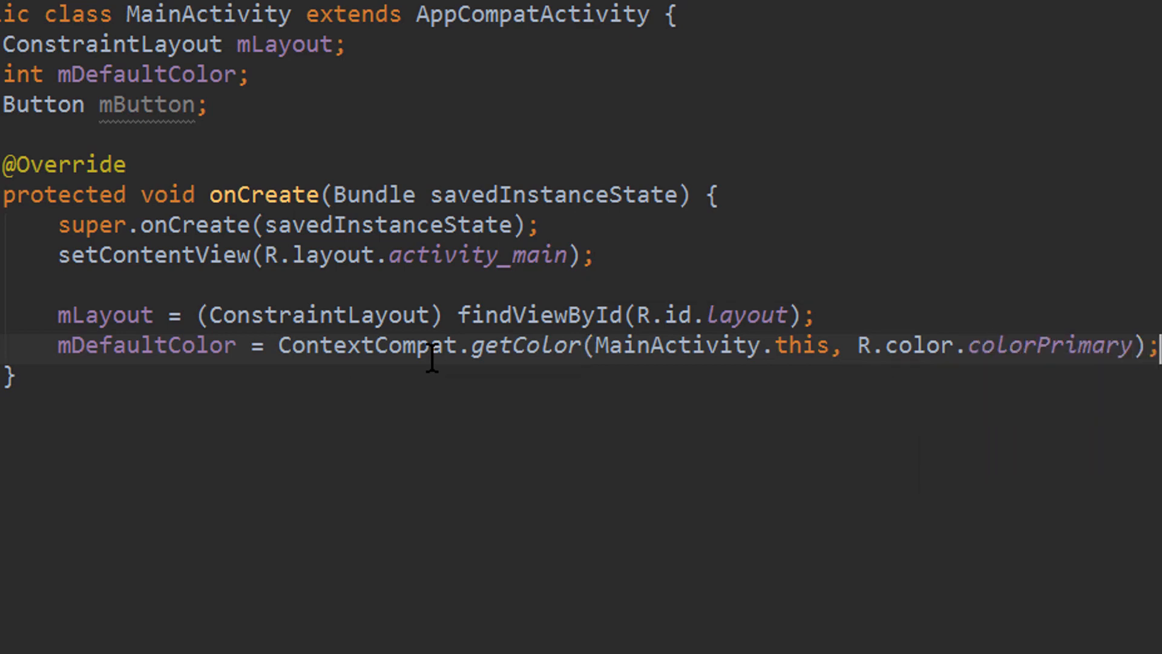
- Assign mButton = (Button) findViewById(R.id.button) in onCreate
{"action": "key", "text": "Return"}
{"action": "type", "text": "m"}
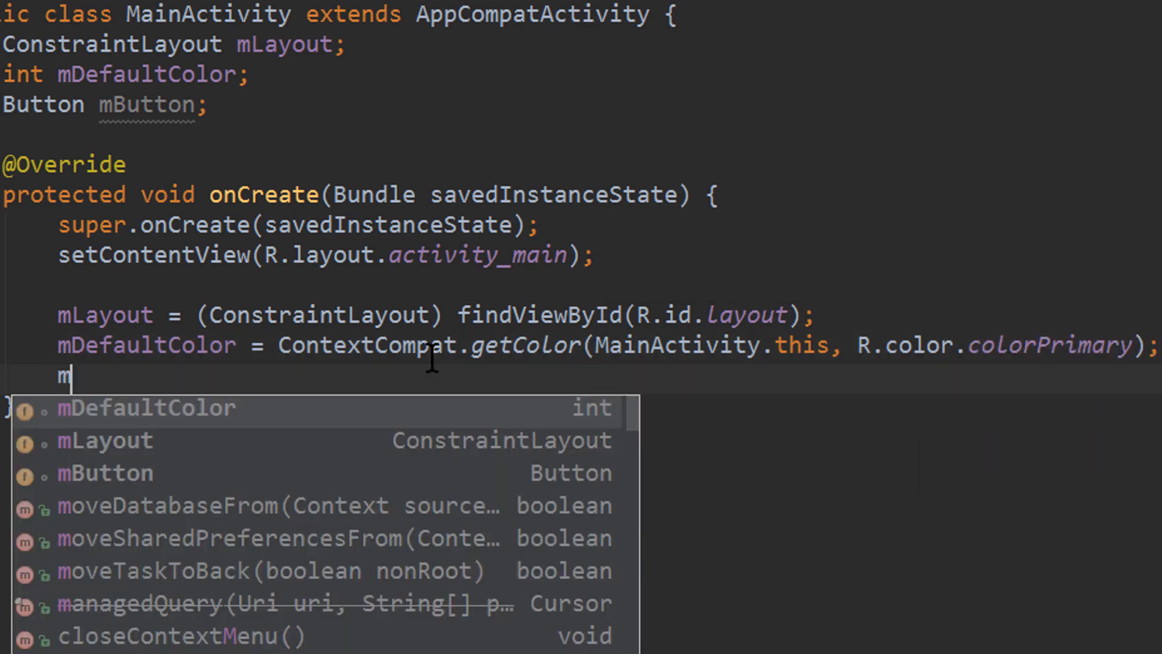
{"action": "type", "text": "B"}
{"action": "key", "text": "Return"}
{"action": "type", "text": "= (Bu"}
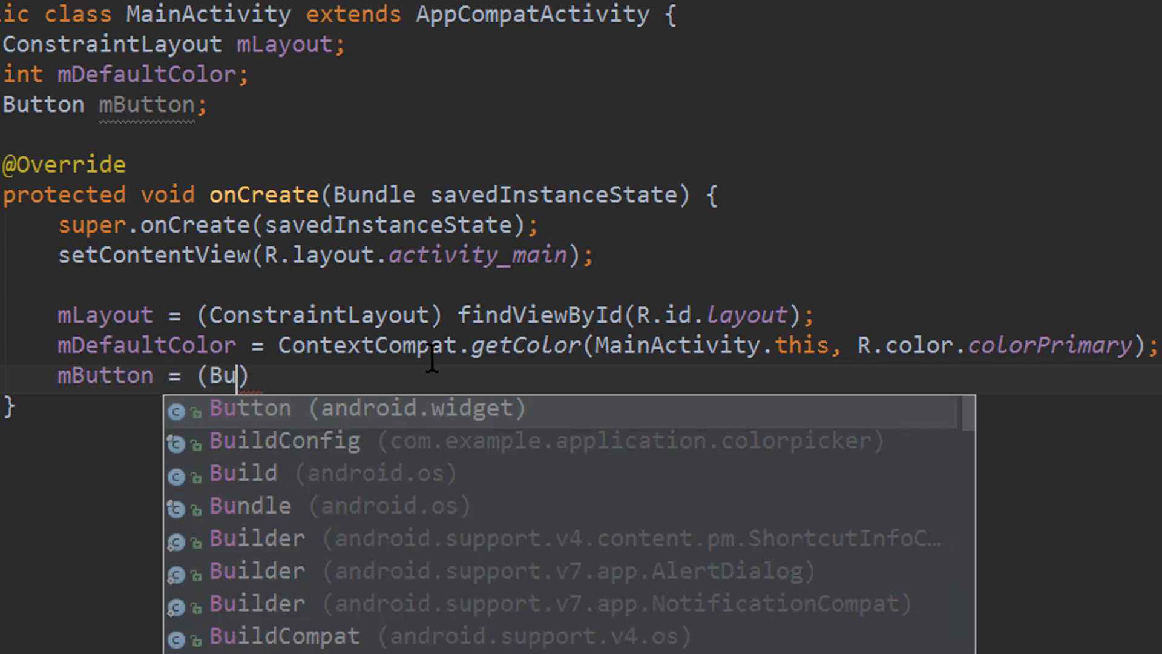
{"action": "key", "text": "Return"}
{"action": "type", "text": "find"}
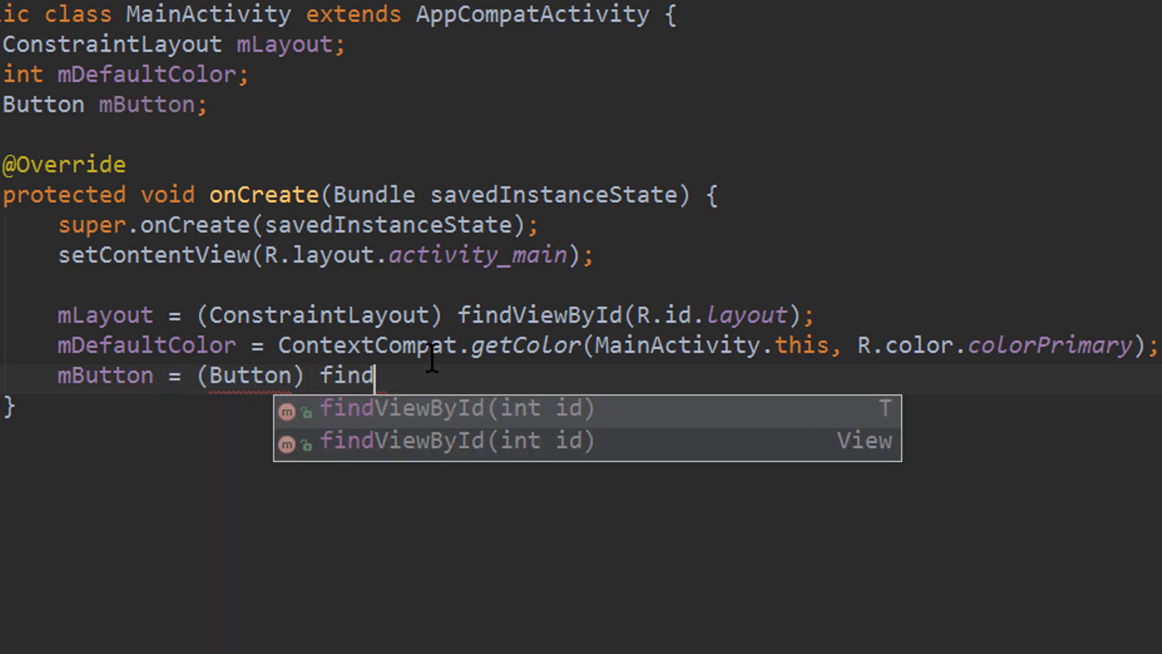
{"action": "key", "text": "Return"}
{"action": "type", "text": "R.id.bu"}
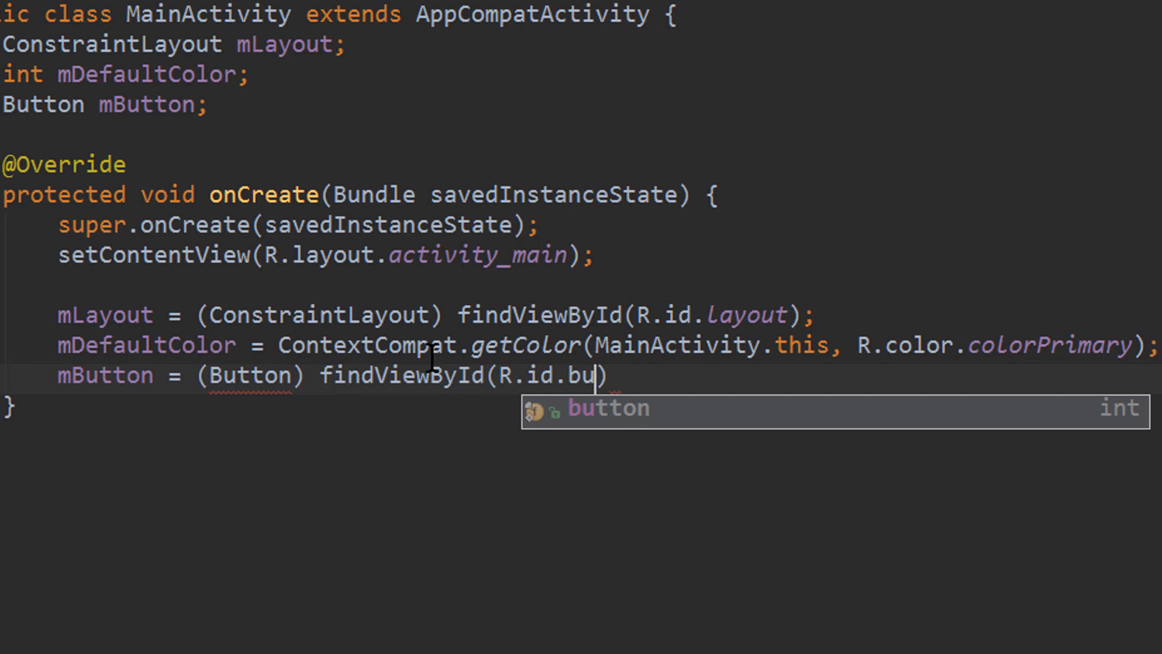
{"action": "key", "text": "Return"}
{"action": "key", "text": "Right"}
{"action": "type", "text": ";"}
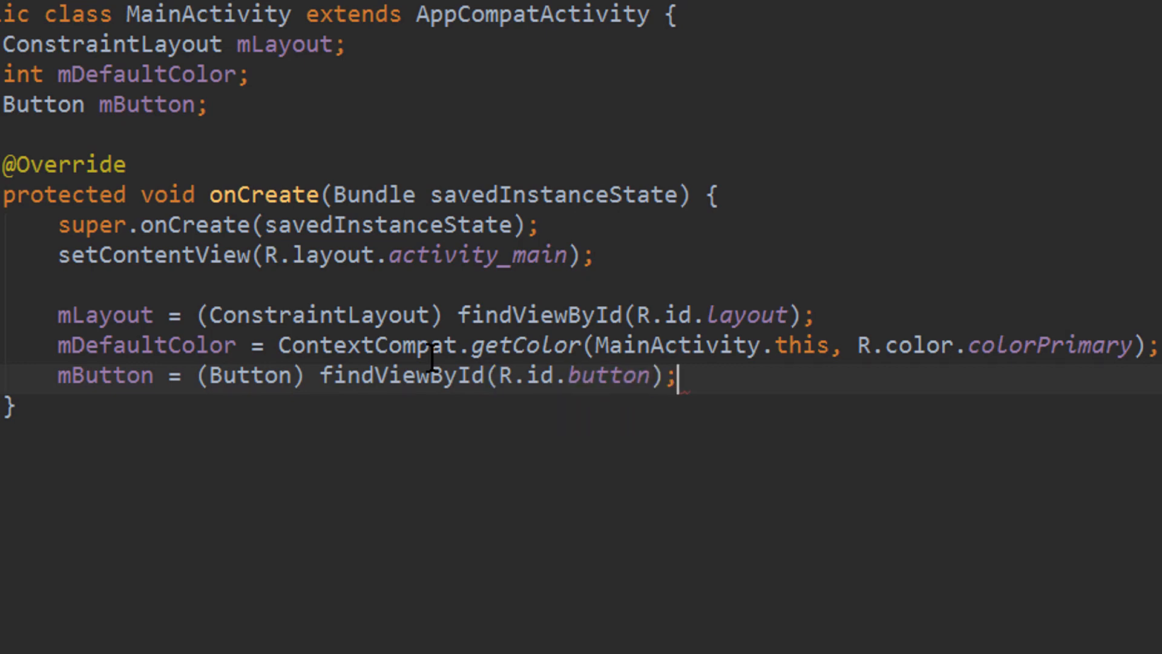
- Attach a new View.OnClickListener to mButton whose onClick calls openColorPicker()
{"action": "key", "text": "Return"}
{"action": "type", "text": "mB"}
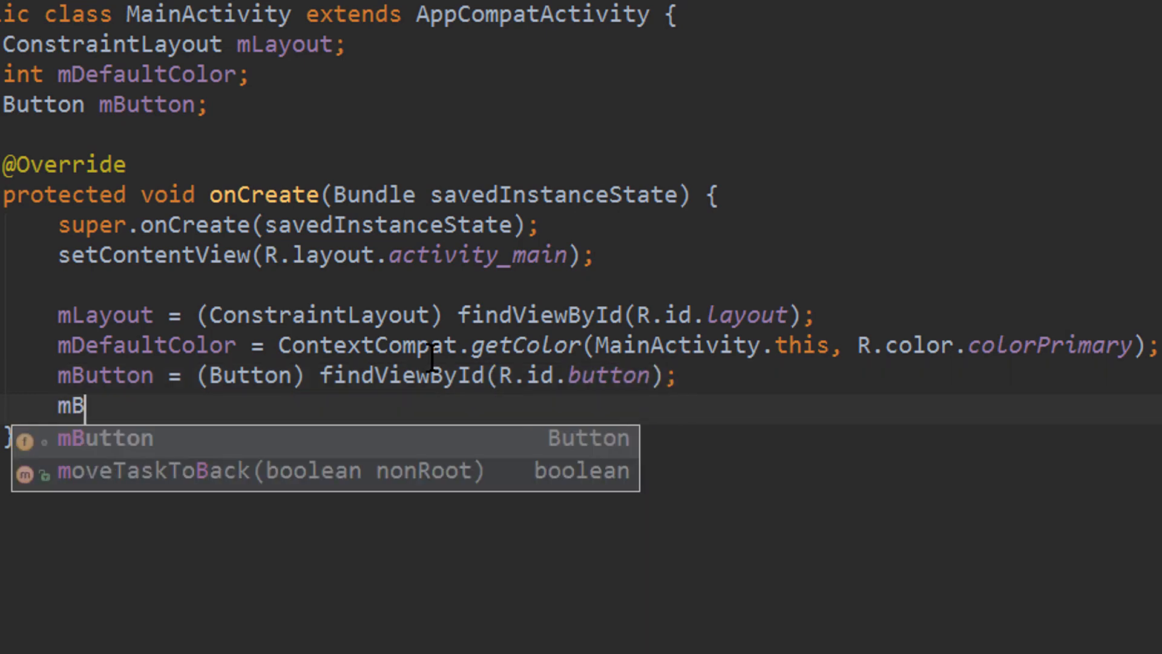
{"action": "key", "text": "Return"}
{"action": "type", "text": ".set"}
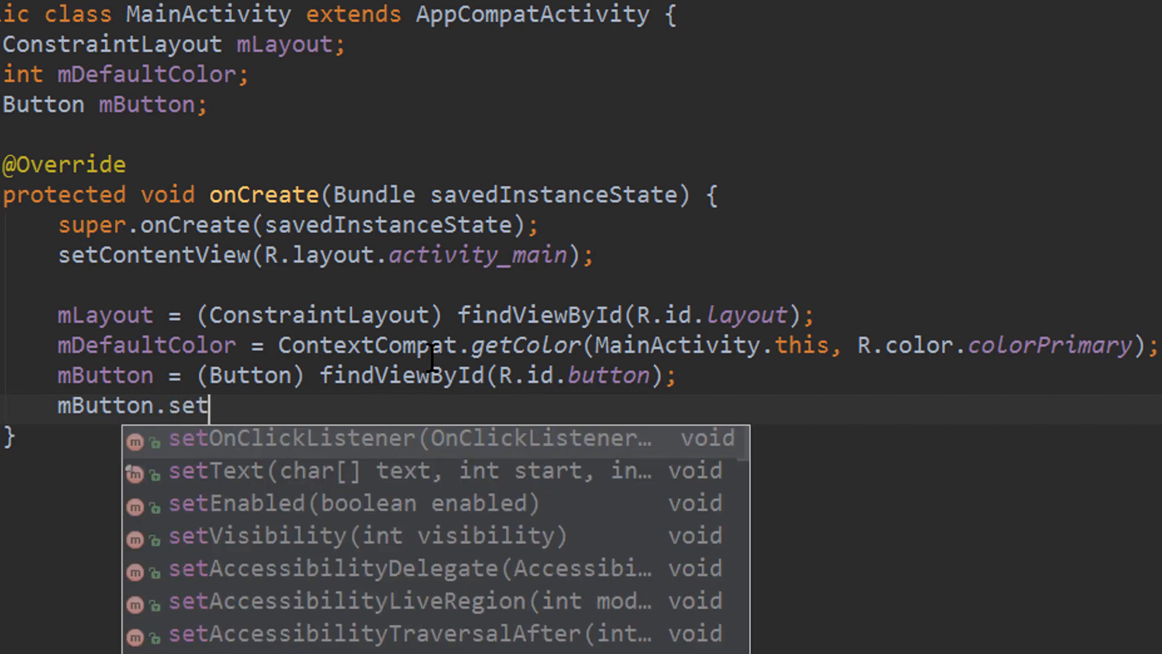
{"action": "type", "text": "On"}
{"action": "key", "text": "Return"}
{"action": "type", "text": "new O);"}
{"action": "key", "text": "Return"}
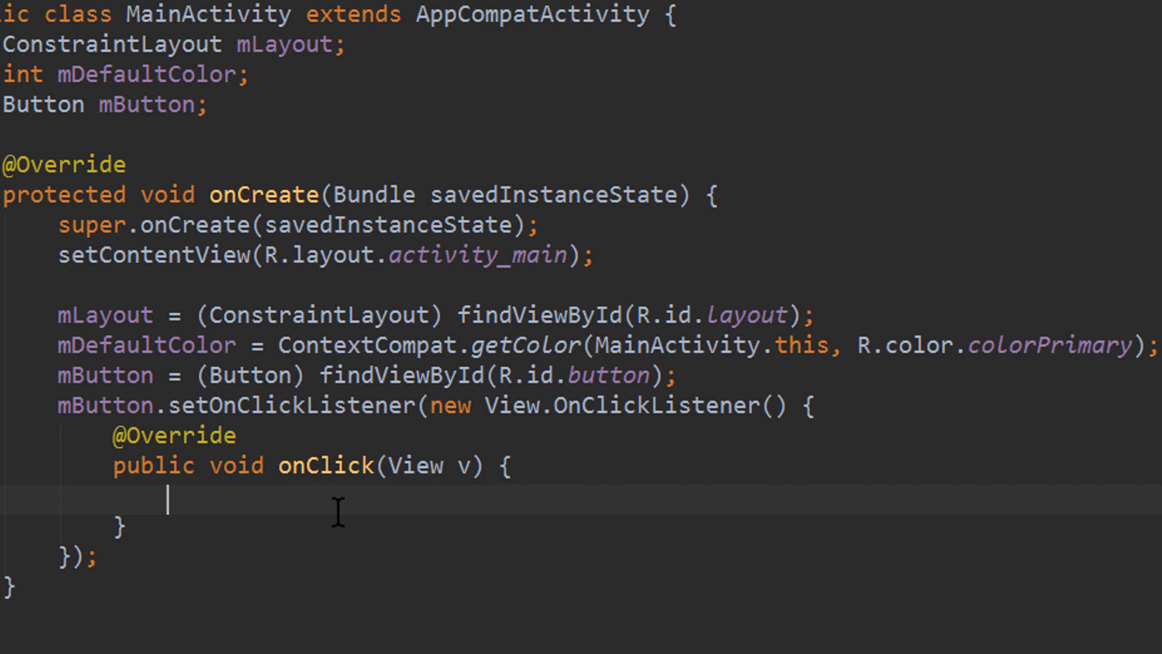
{"action": "type", "text": "openC"}
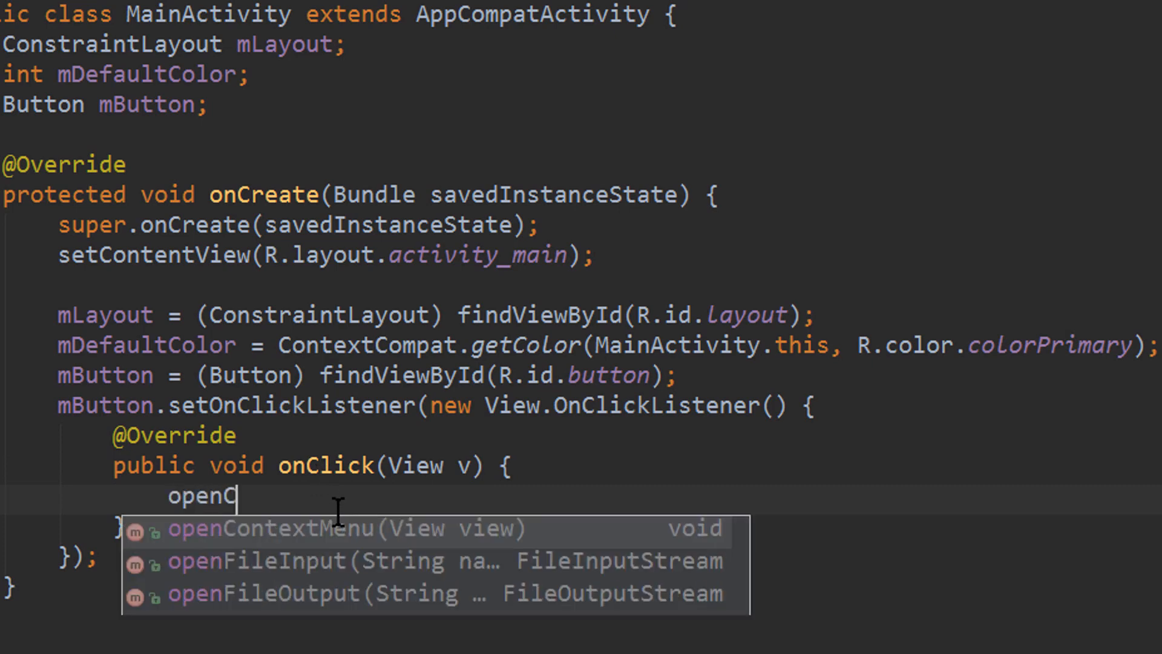
{"action": "type", "text": "olorPicker("}
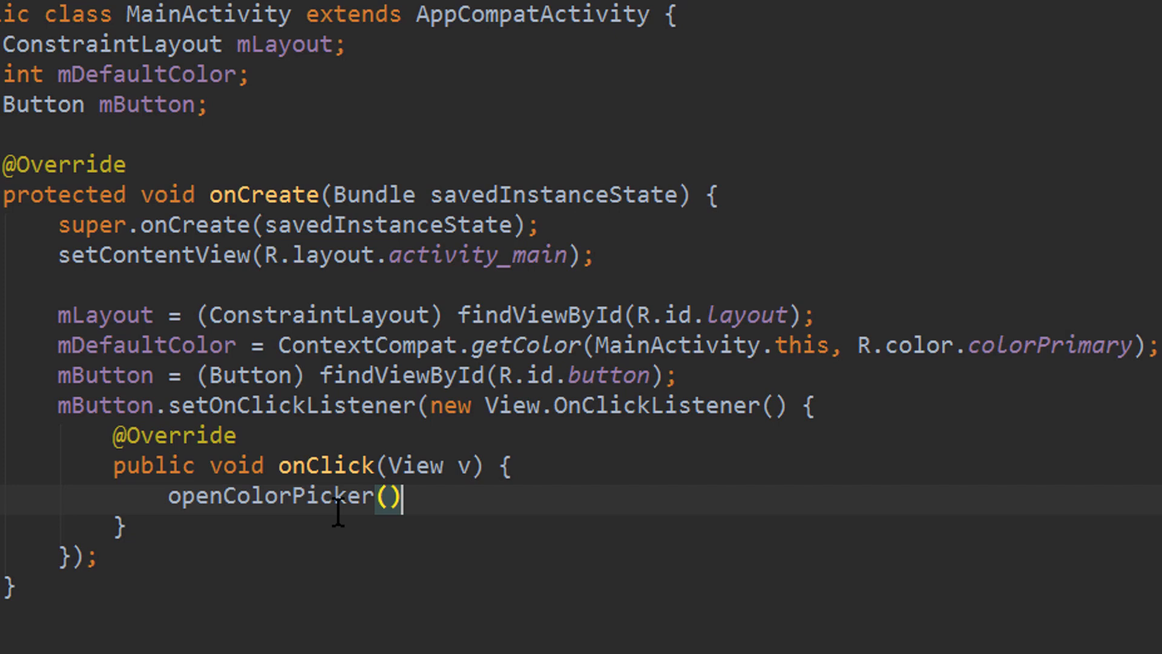
{"action": "type", "text": ");"}
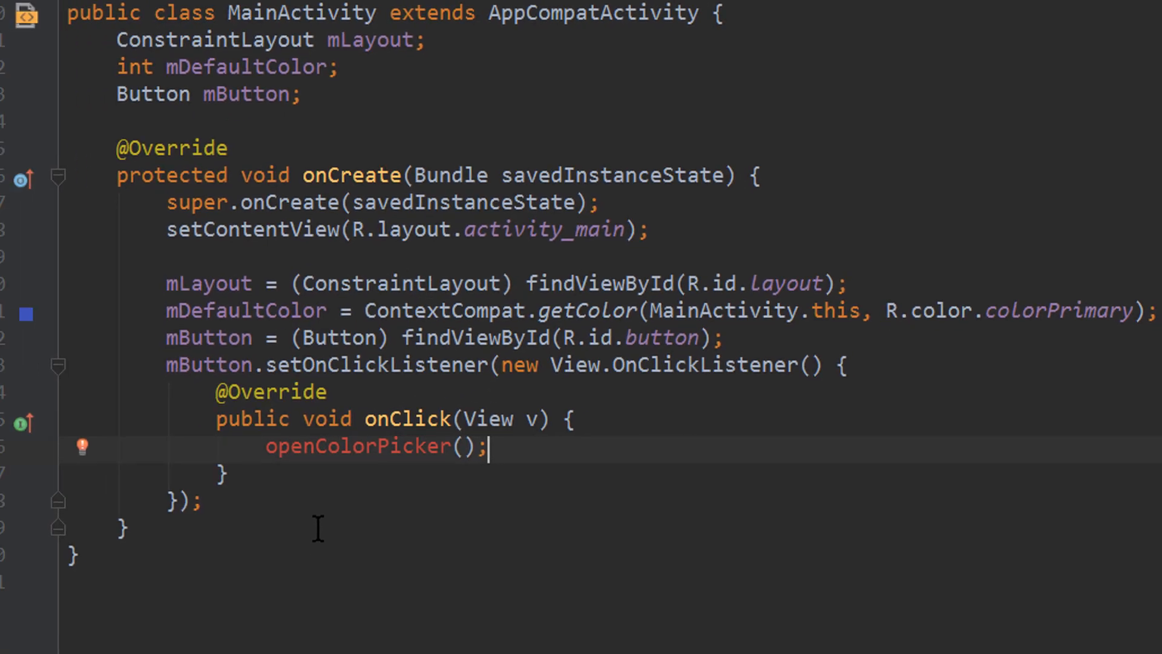
- Start an empty openColorPicker method below onCreate
{"action": "left_click", "coordinate": [317, 523]}
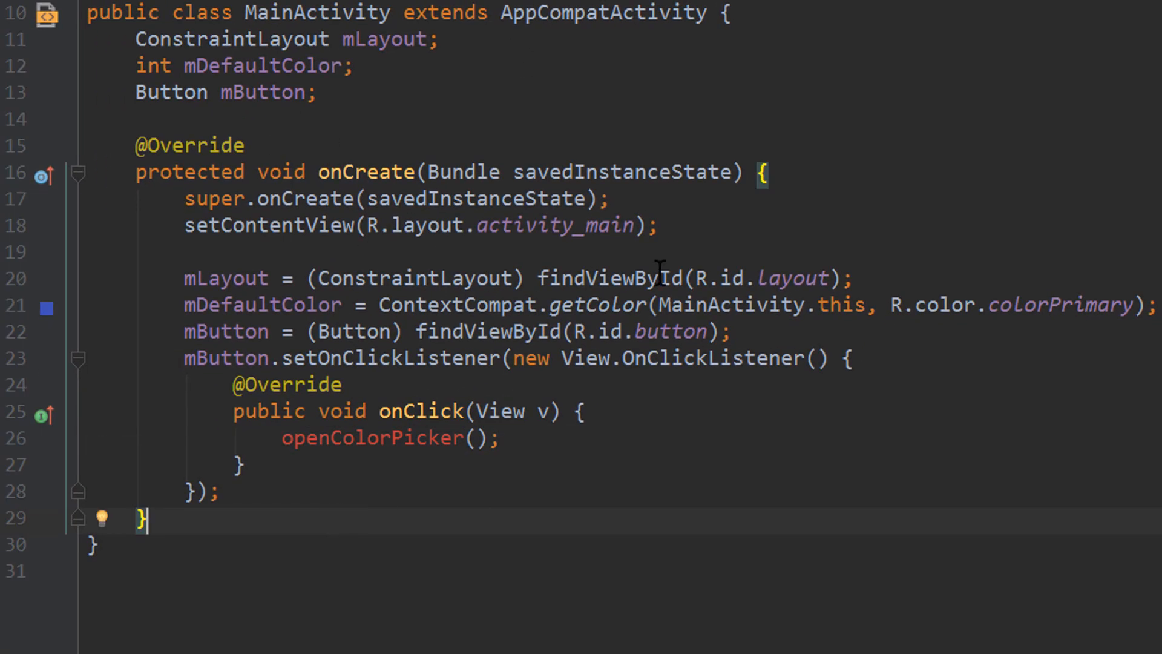
{"action": "key", "text": "Return"}
{"action": "key", "text": "Return"}
{"action": "type", "text": "p"}
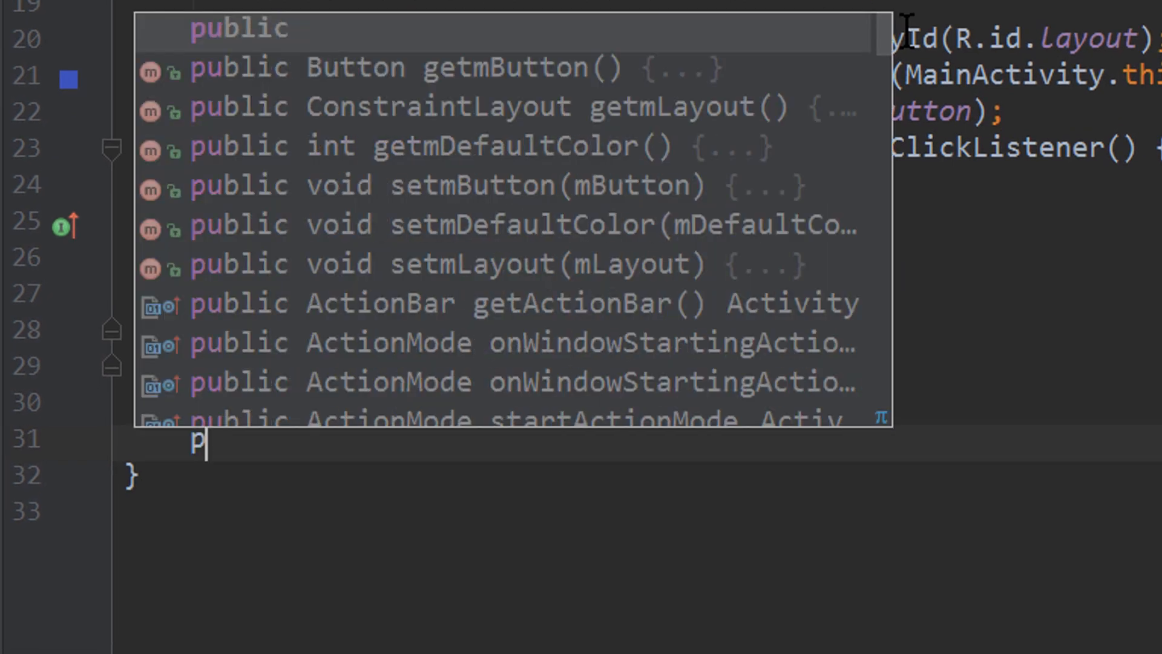
{"action": "type", "text": "ublic void open"}
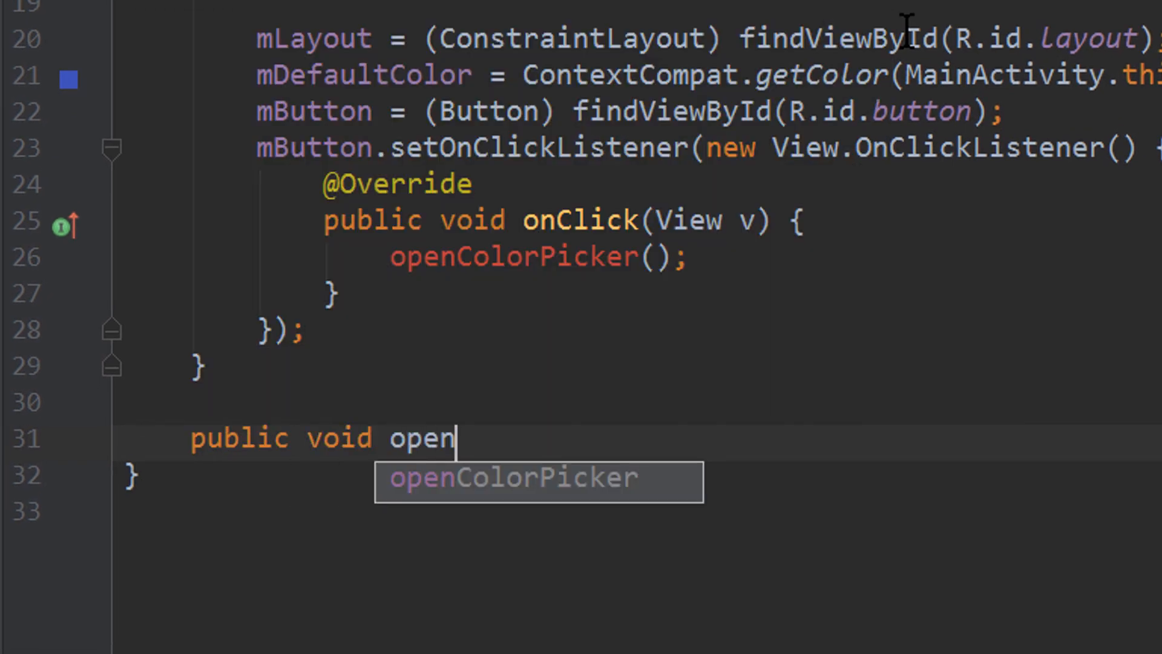
{"action": "key", "text": "Return"}
{"action": "type", "text": "() {"}
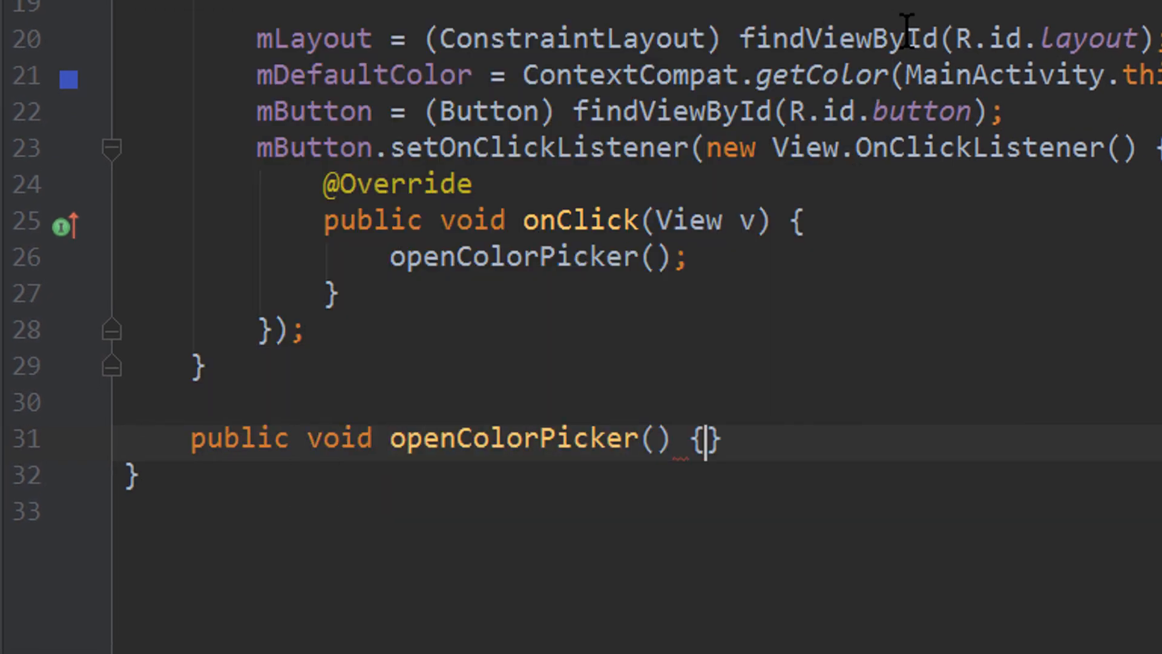
{"action": "key", "text": "Return"}
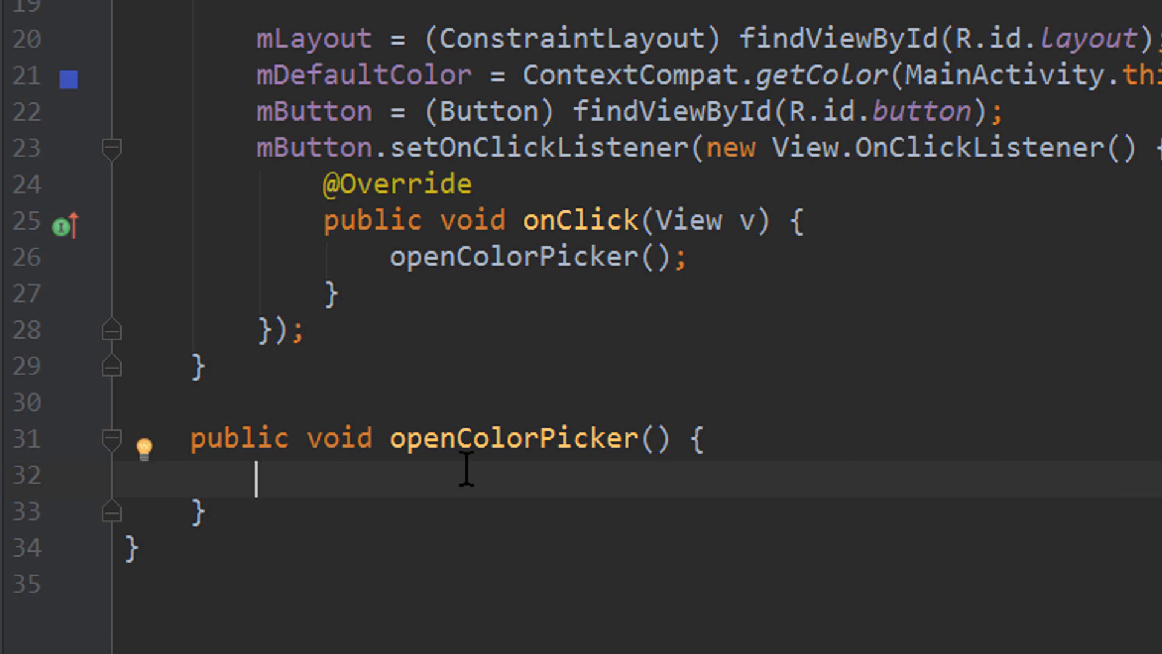
{"action": "type", "text": "Ambil"}
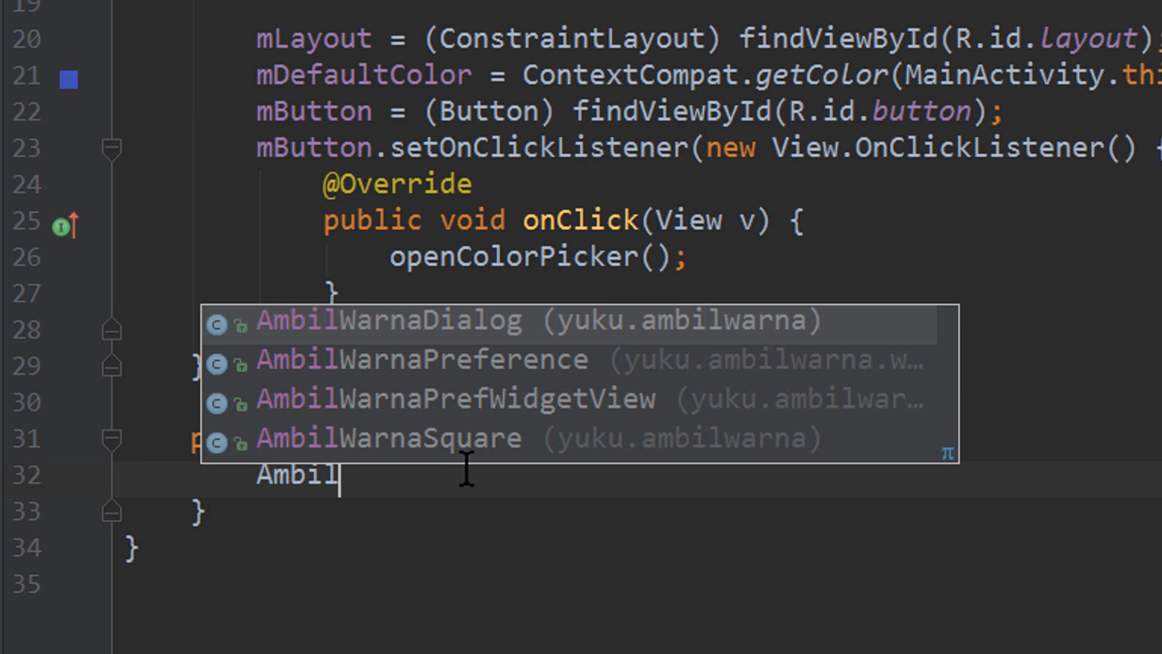
{"action": "type", "text": "WarnaD"}
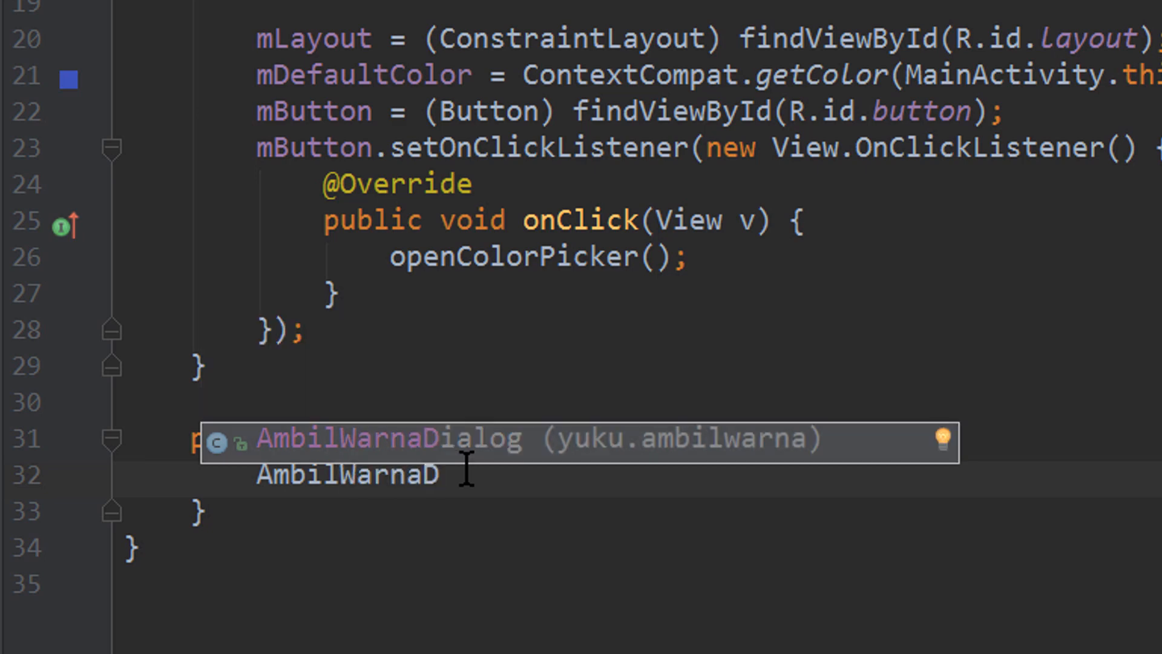
- Create an AmbilWarnaDialog with this, mDefaultColor and a listener generating empty onCancel and onOk stubs
{"action": "left_click", "coordinate": [494, 430]}
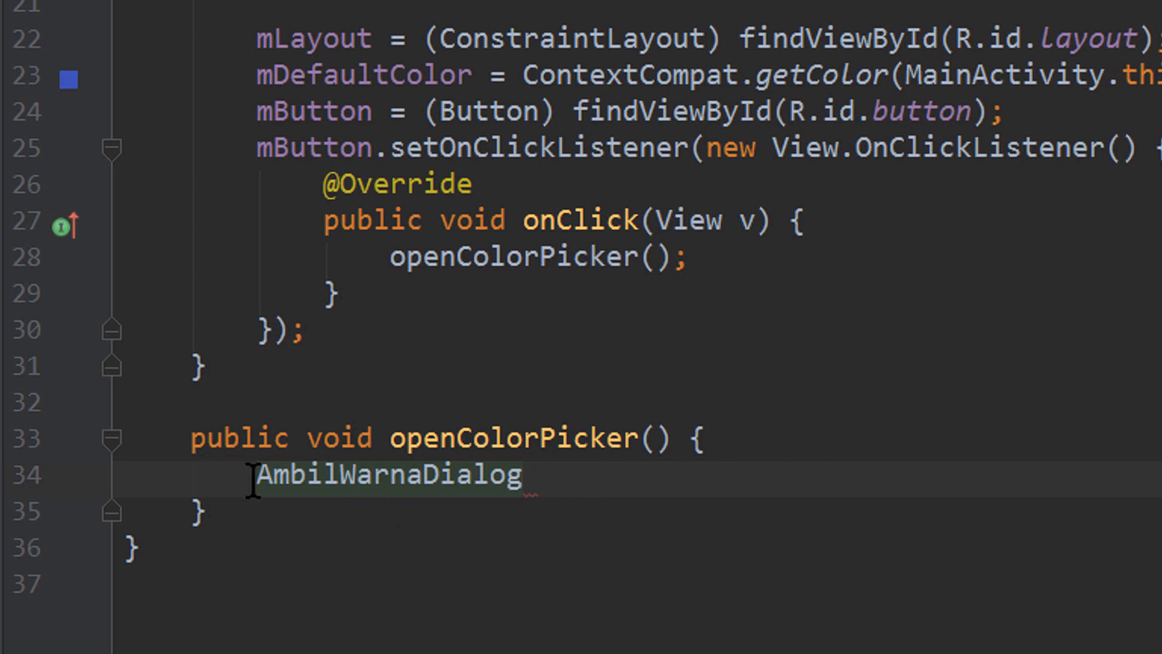
{"action": "left_click_drag", "start_coordinate": [254, 474], "coordinate": [437, 485]}
{"action": "type", "text": "color"}
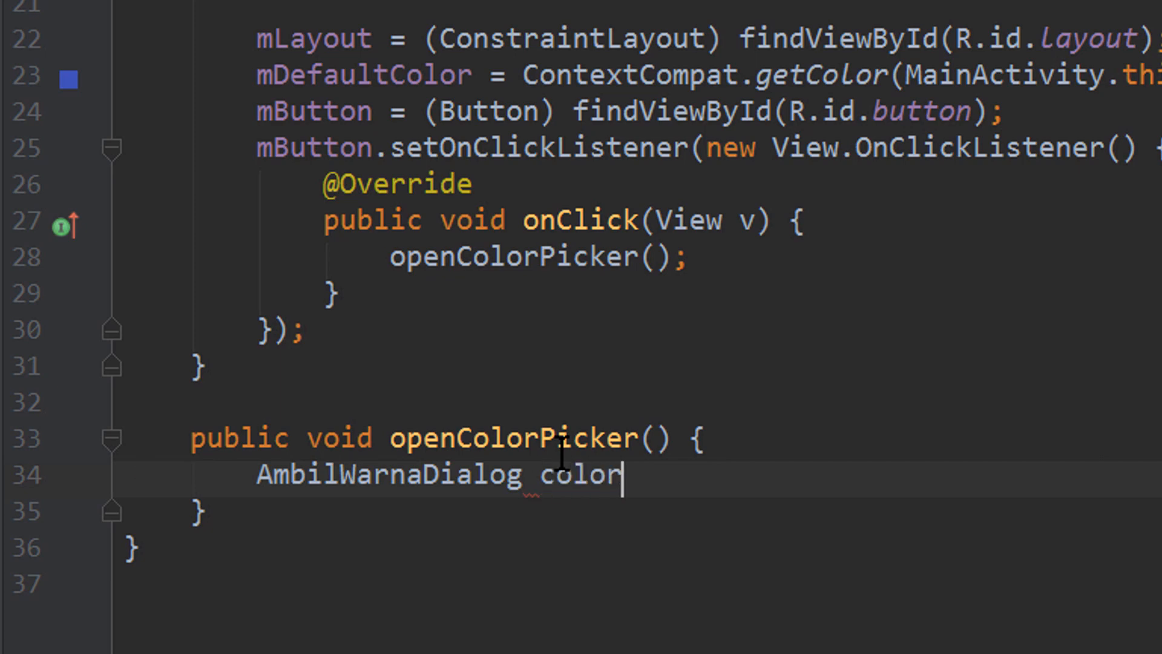
{"action": "type", "text": "Picker = "}
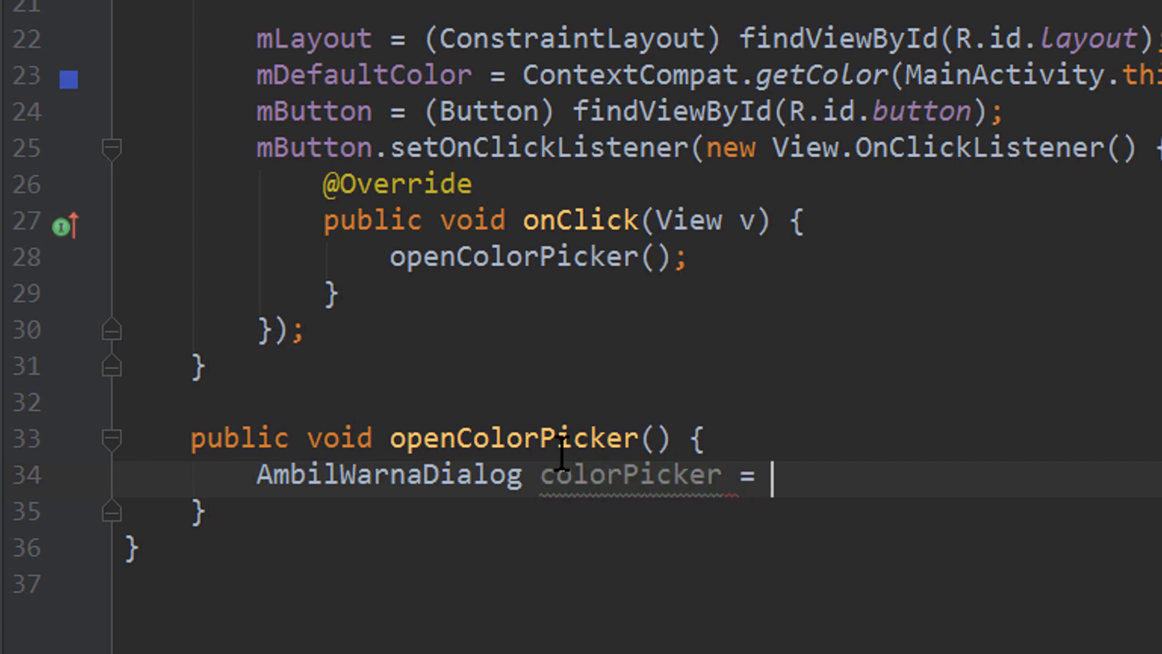
{"action": "type", "text": "new Amb"}
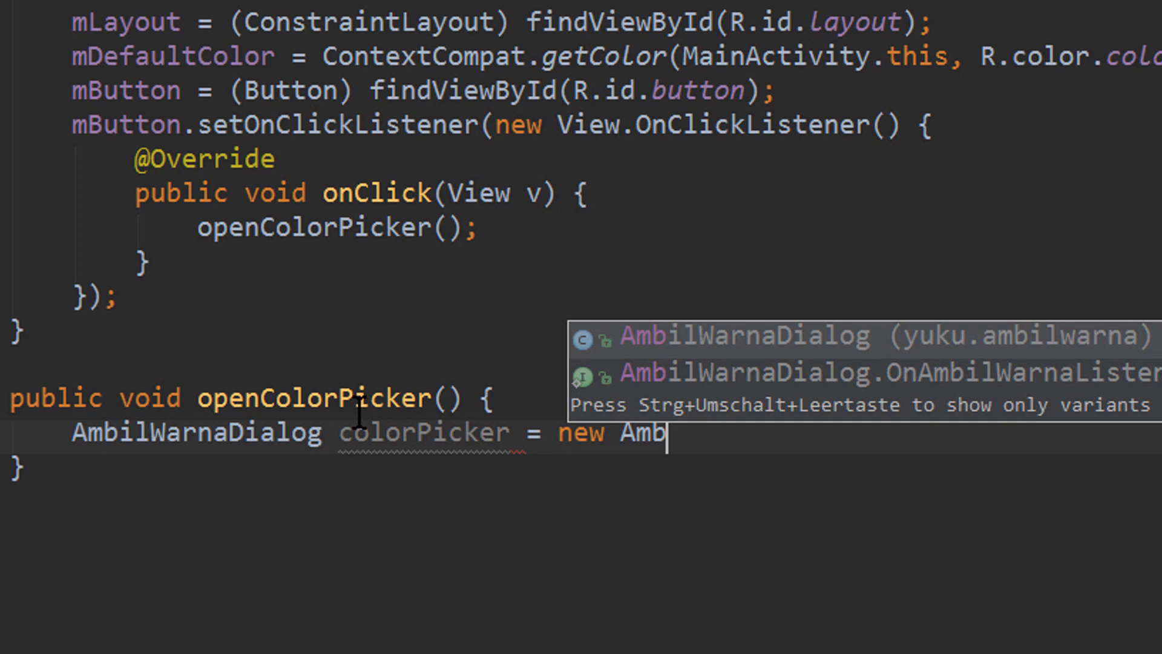
{"action": "key", "text": "Return"}
{"action": "type", "text": "t"}
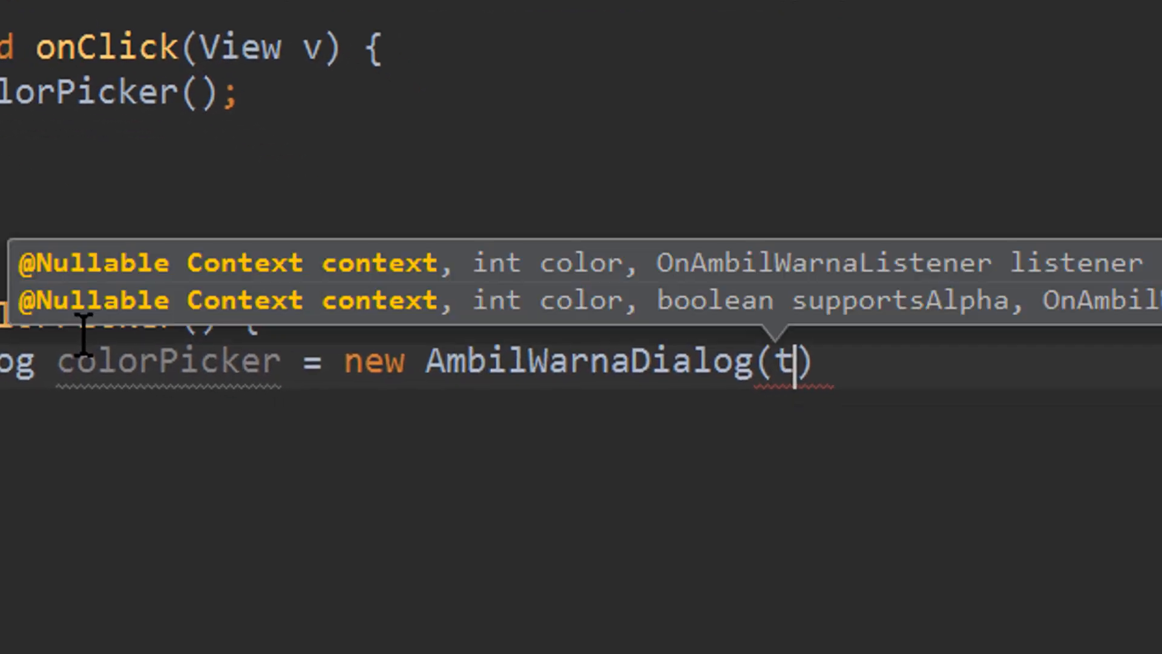
{"action": "type", "text": "his,"}
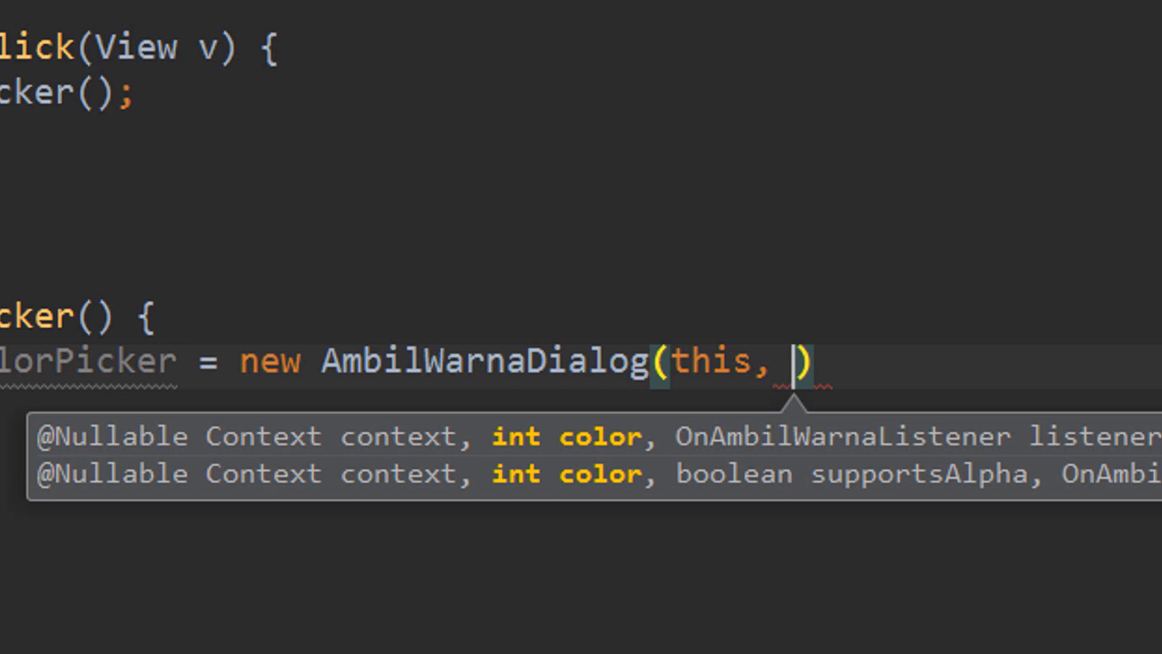
{"action": "type", "text": " mDe"}
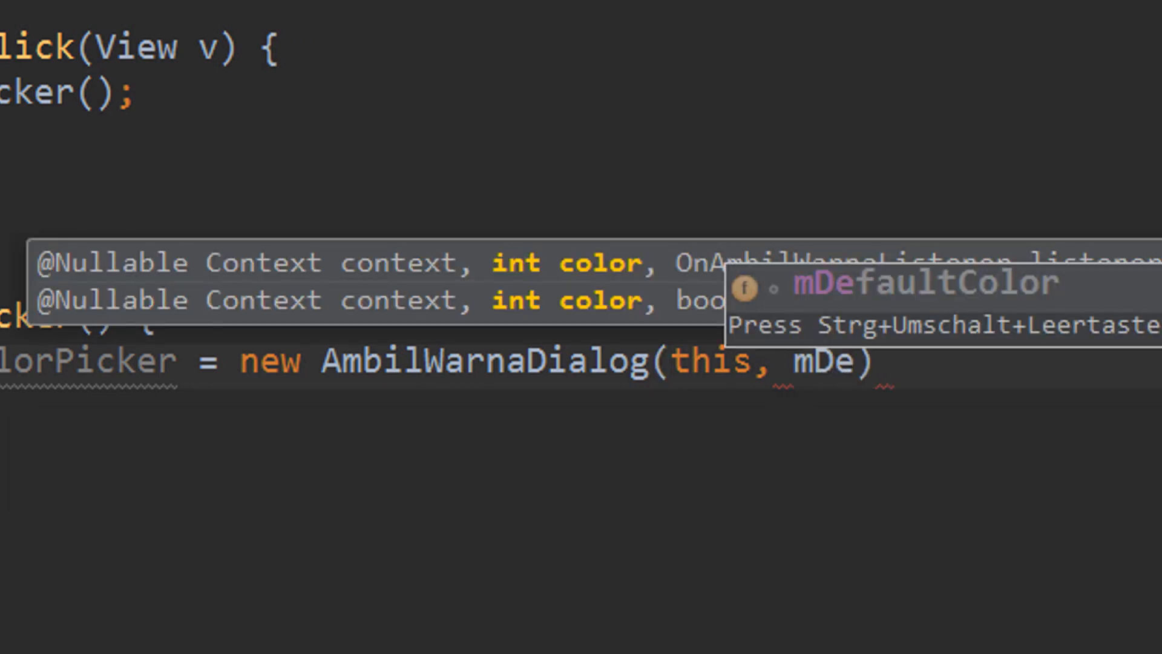
{"action": "key", "text": "Return"}
{"action": "type", "text": ", "}
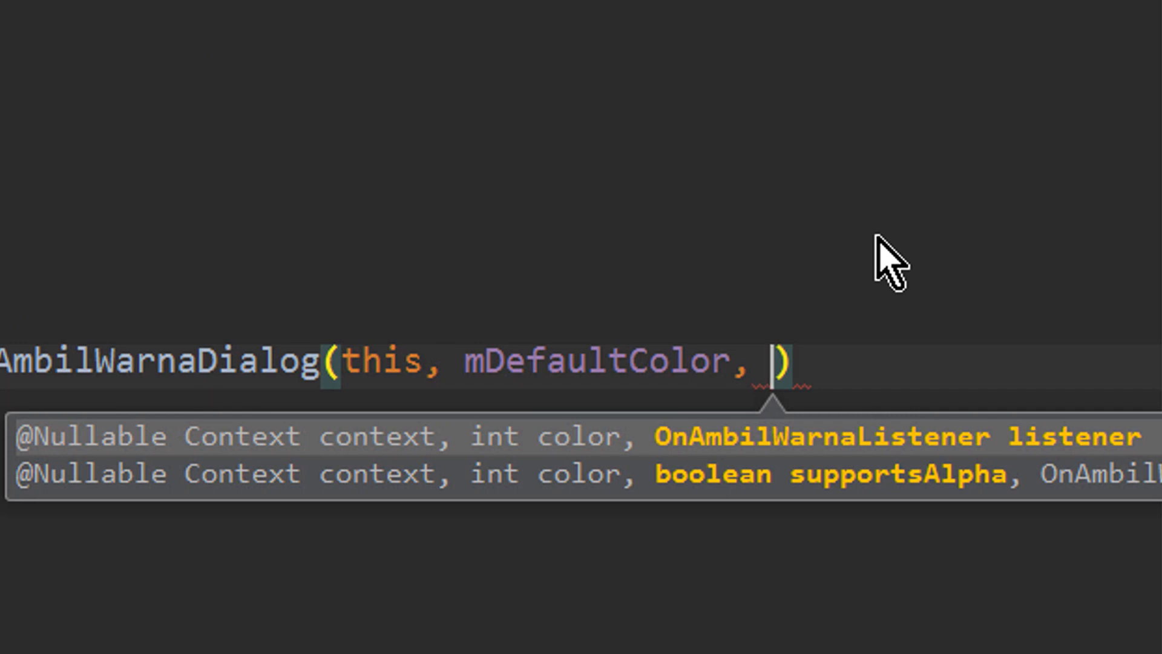
{"action": "type", "text": "new OnA"}
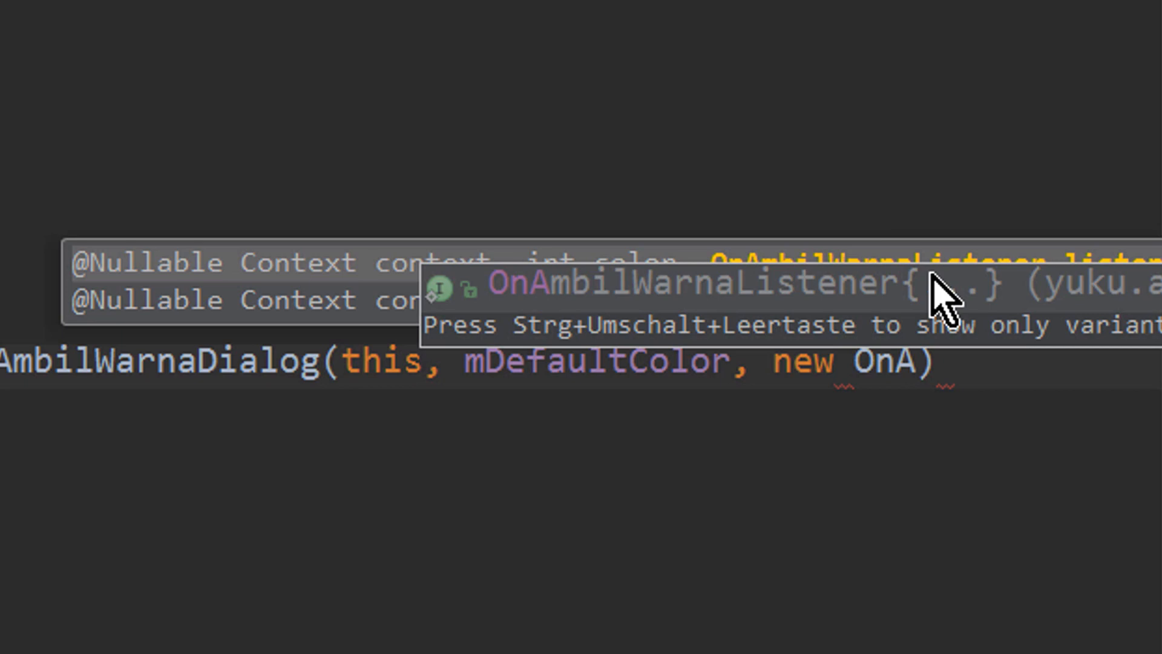
{"action": "key", "text": "Return"}
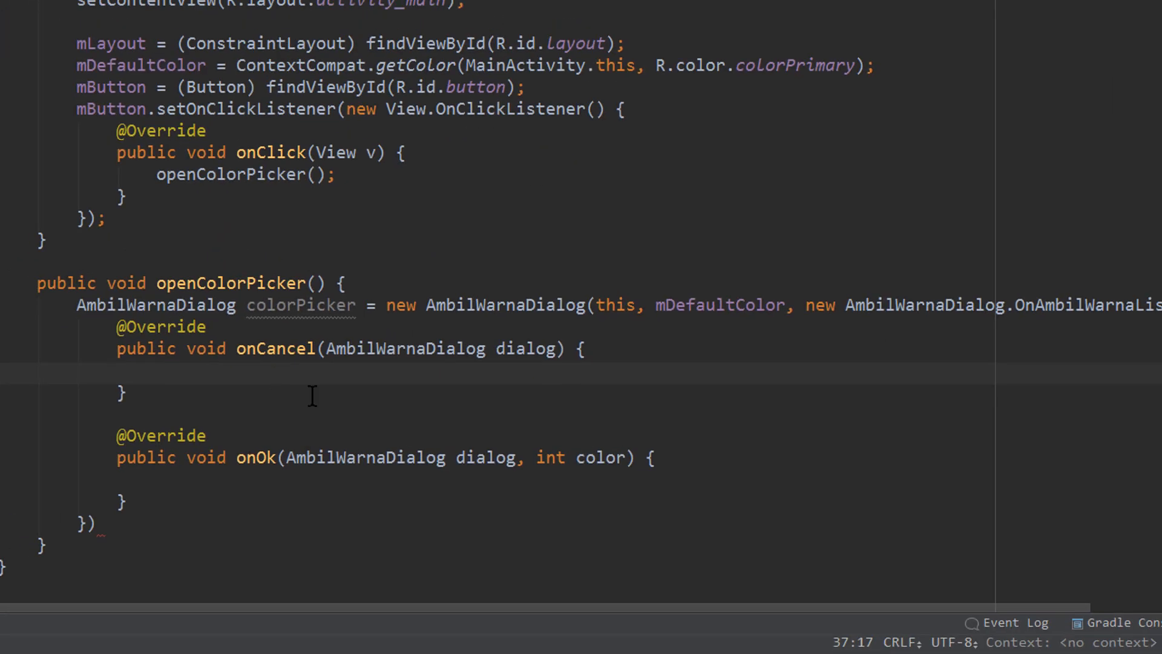
{"action": "scroll", "coordinate": [311, 396], "scroll_direction": "down", "scroll_amount": 1}
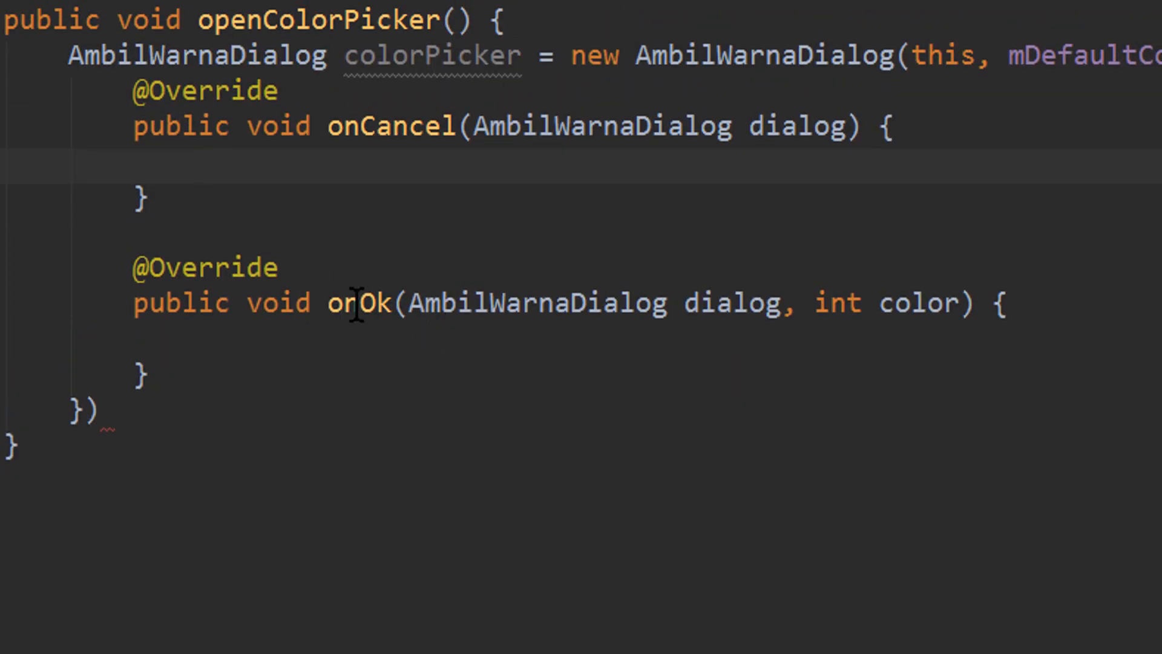
- Review onOk's color parameter and terminate the AmbilWarnaDialog statement with a semicolon
{"action": "left_click", "coordinate": [539, 307]}
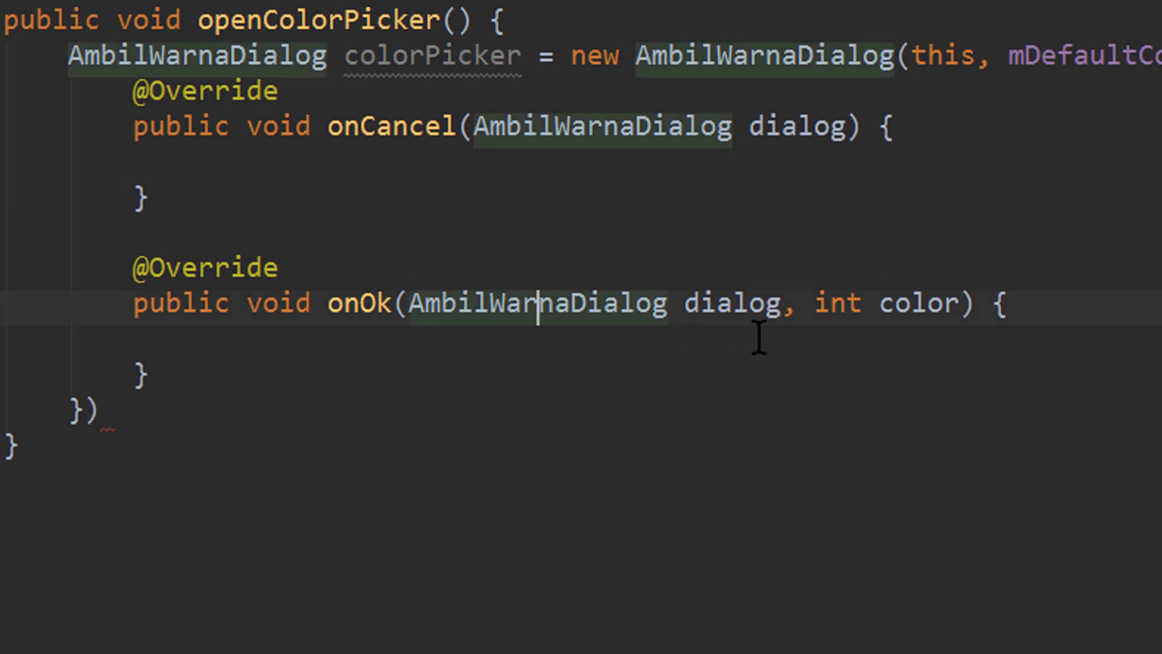
{"action": "double_click", "coordinate": [927, 308]}
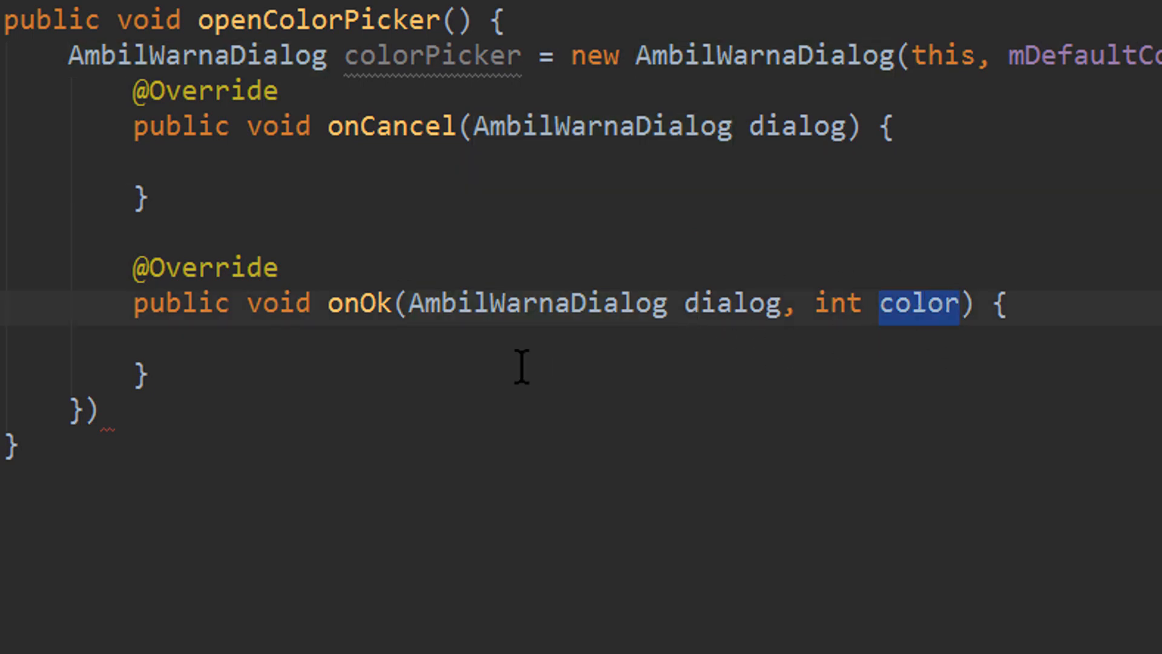
{"action": "left_click", "coordinate": [161, 420]}
{"action": "type", "text": ";"}
{"action": "key", "text": "Tab"}
{"action": "type", "text": "m"}
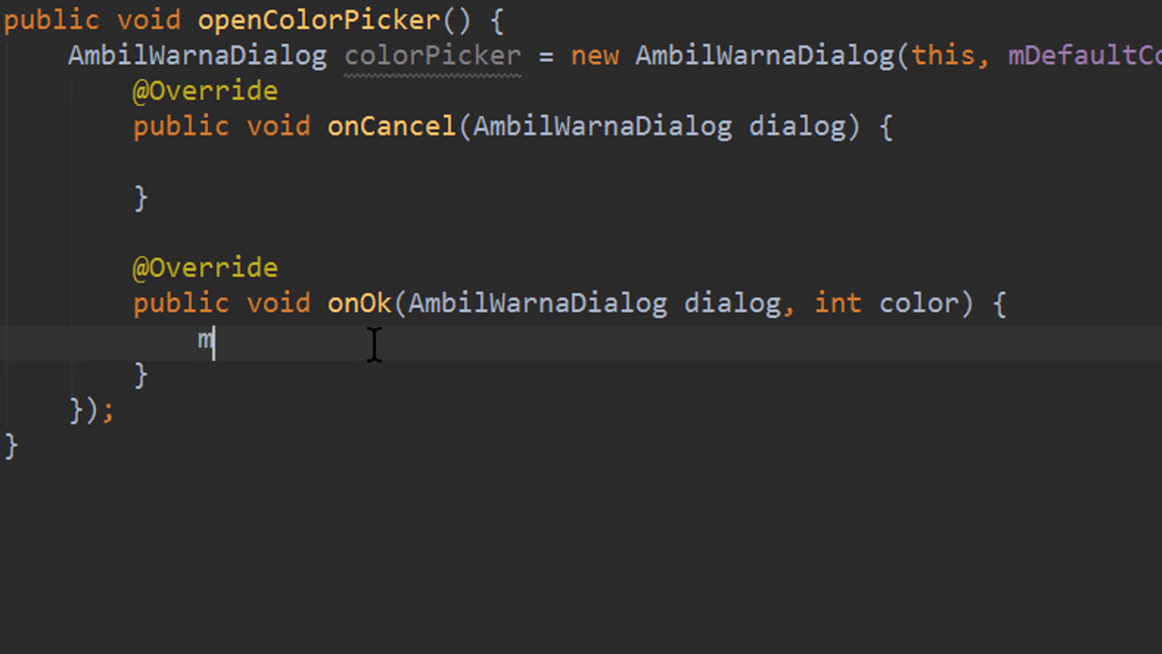
{"action": "type", "text": "D"}
- In onOk write mDefaultColor = color; and mLayout.setBackgroundColor(mDefaultColor);
{"action": "key", "text": "Return"}
{"action": "type", "text": "= c"}
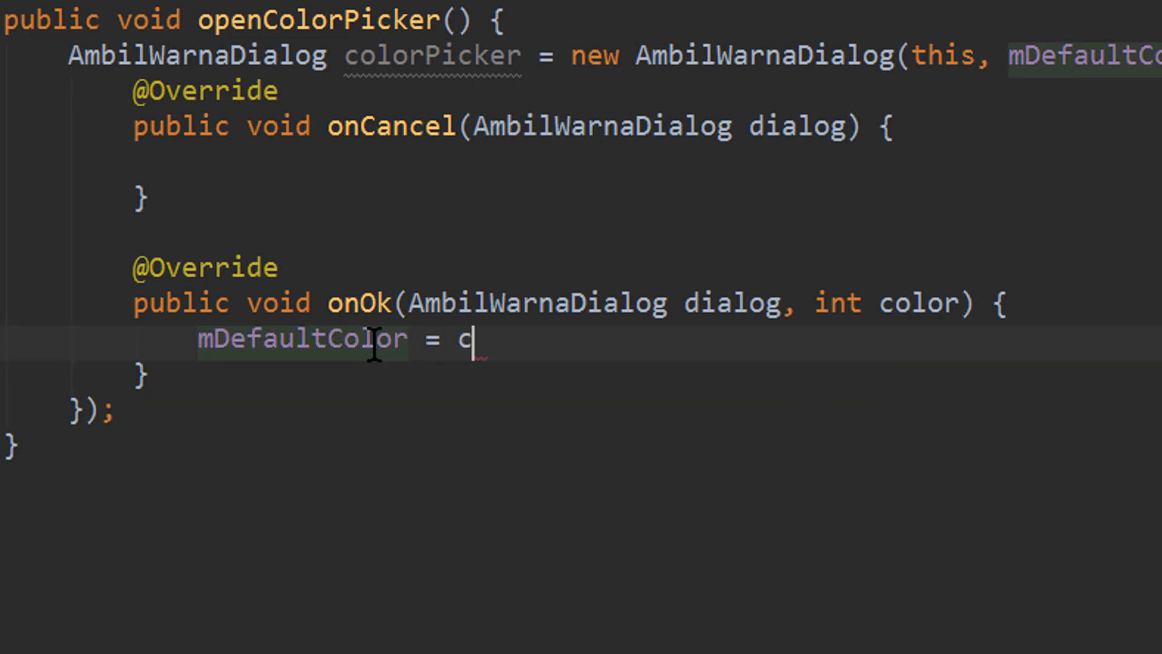
{"action": "type", "text": "o"}
{"action": "key", "text": "Return"}
{"action": "type", "text": ";"}
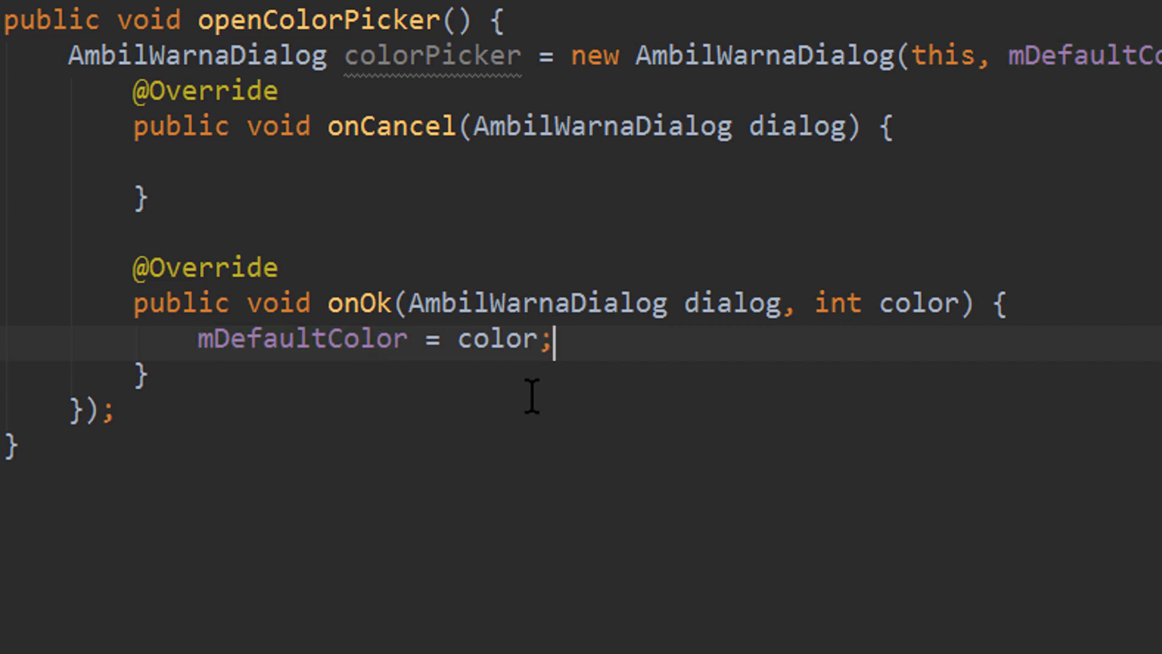
{"action": "key", "text": "Return"}
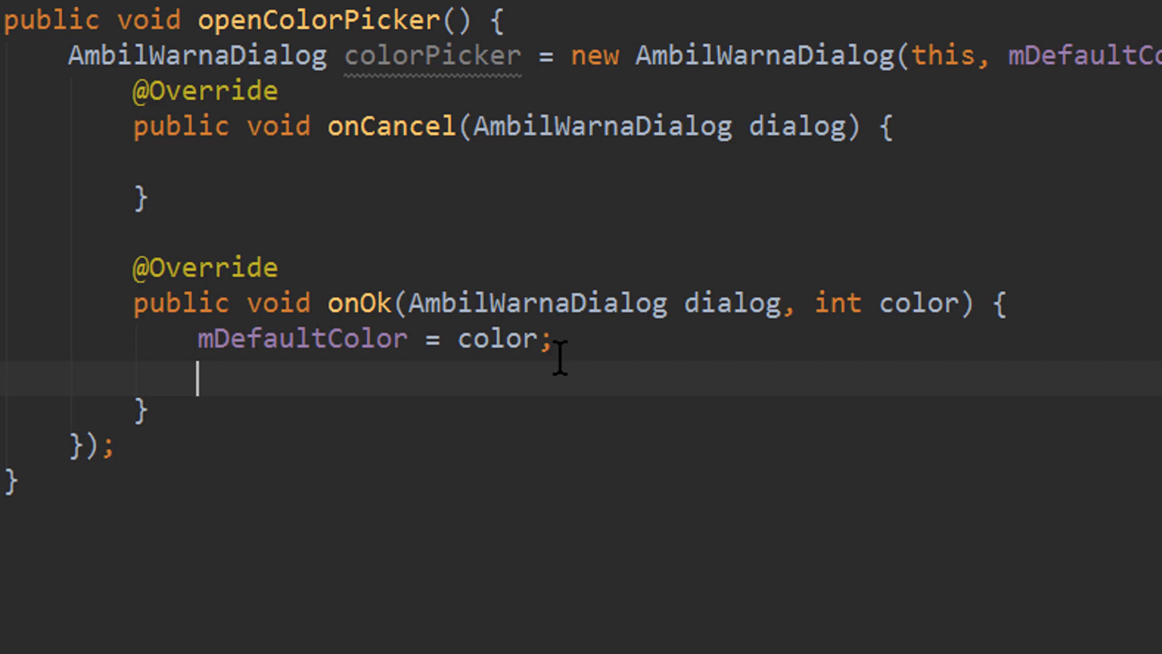
{"action": "type", "text": "mLa"}
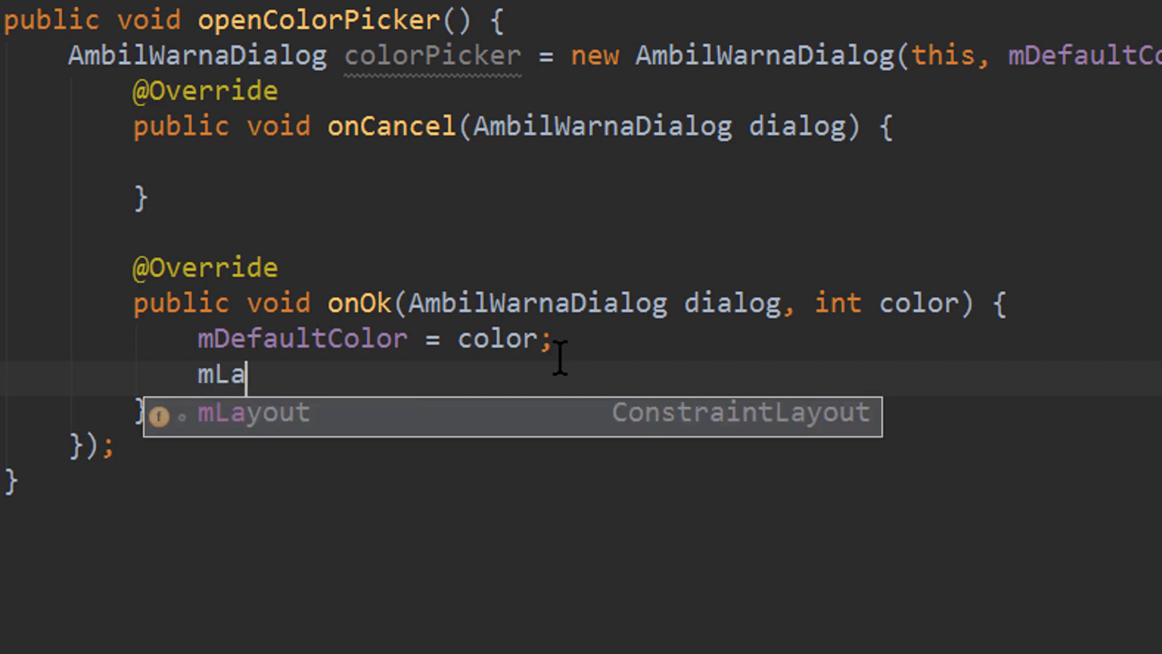
{"action": "key", "text": "Return"}
{"action": "type", "text": ".setBa"}
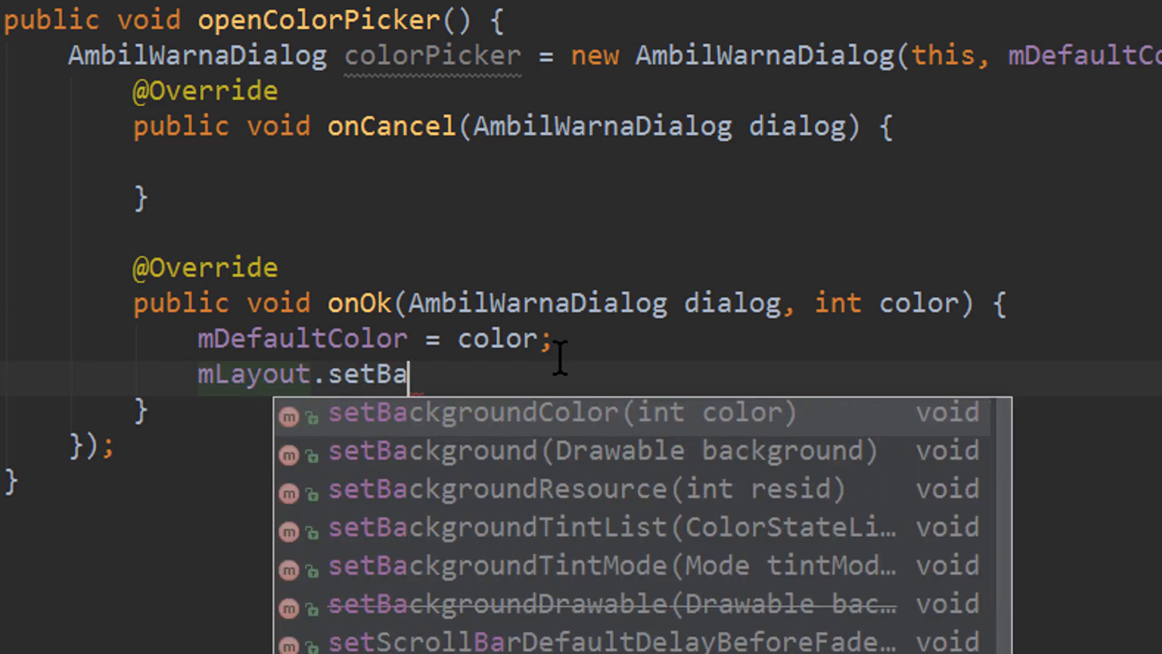
{"action": "key", "text": "Return"}
{"action": "type", "text": "mD);"}
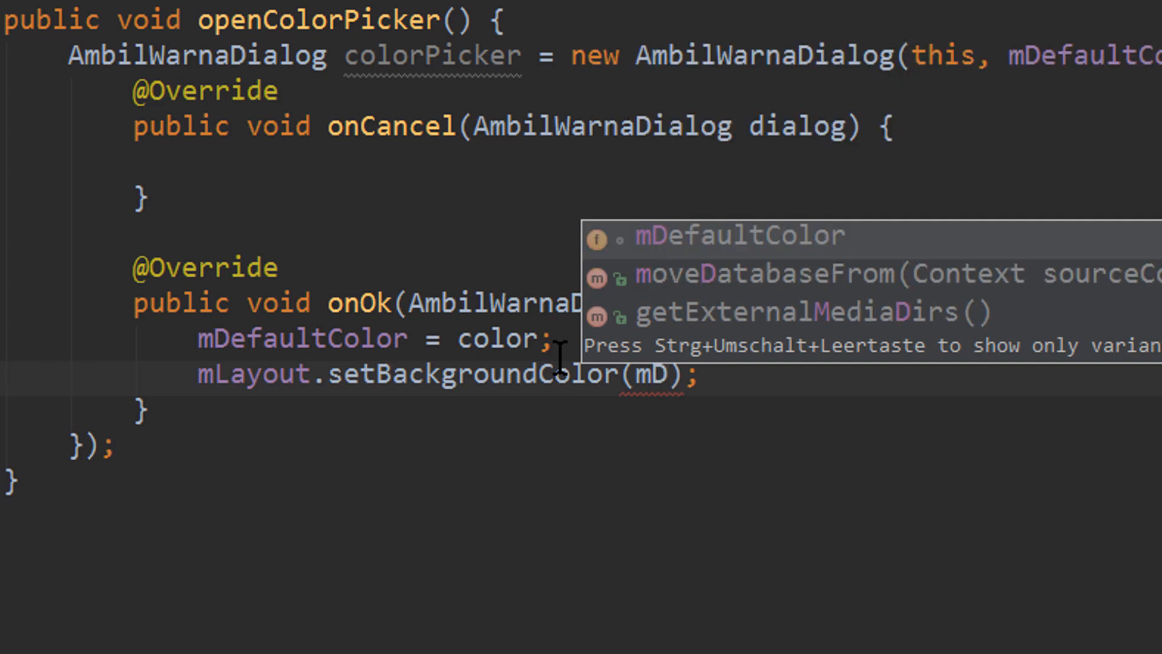
{"action": "key", "text": "Return"}
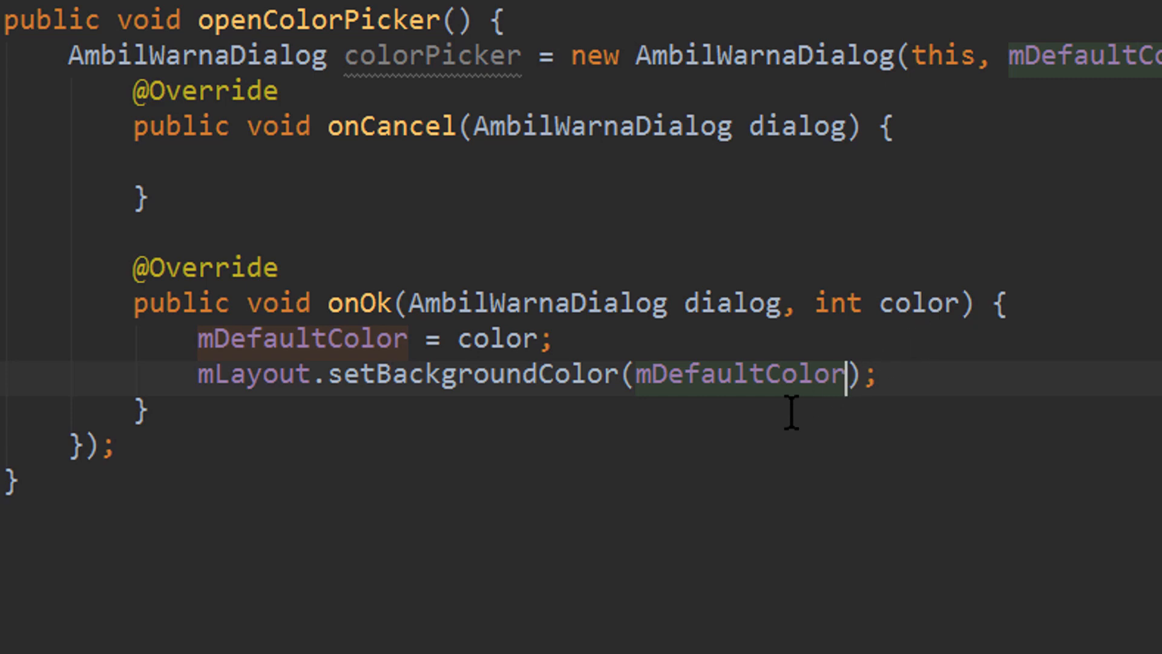
- Append colorPicker.show(); after the dialog statement in openColorPicker
{"action": "left_click", "coordinate": [254, 448]}
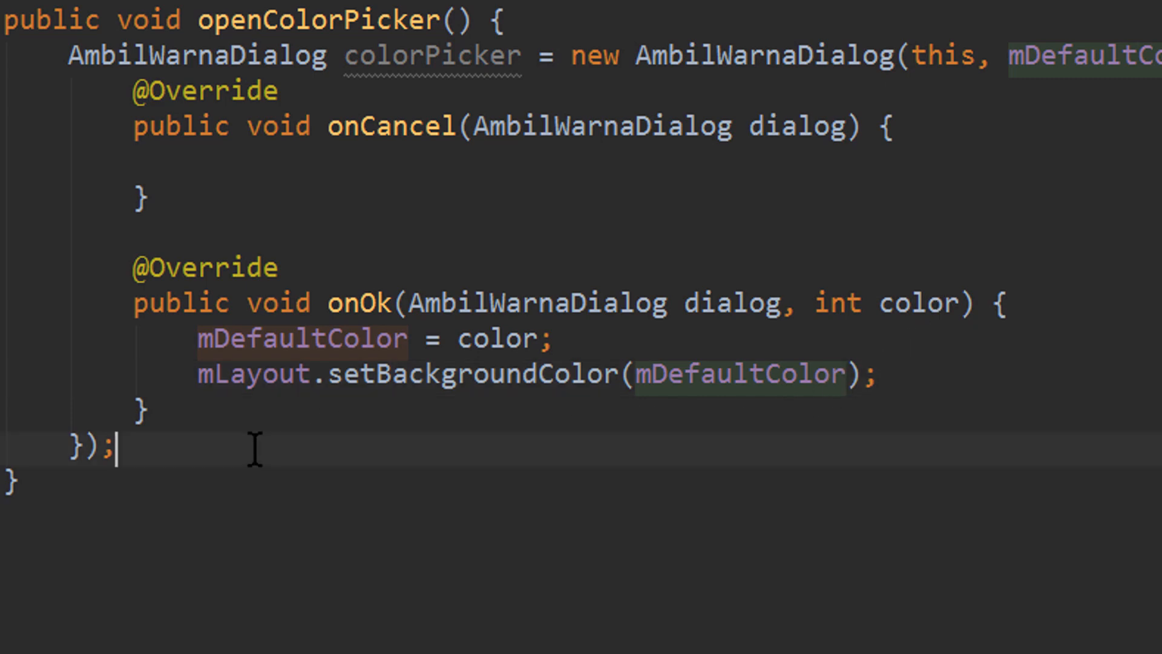
{"action": "key", "text": "Return"}
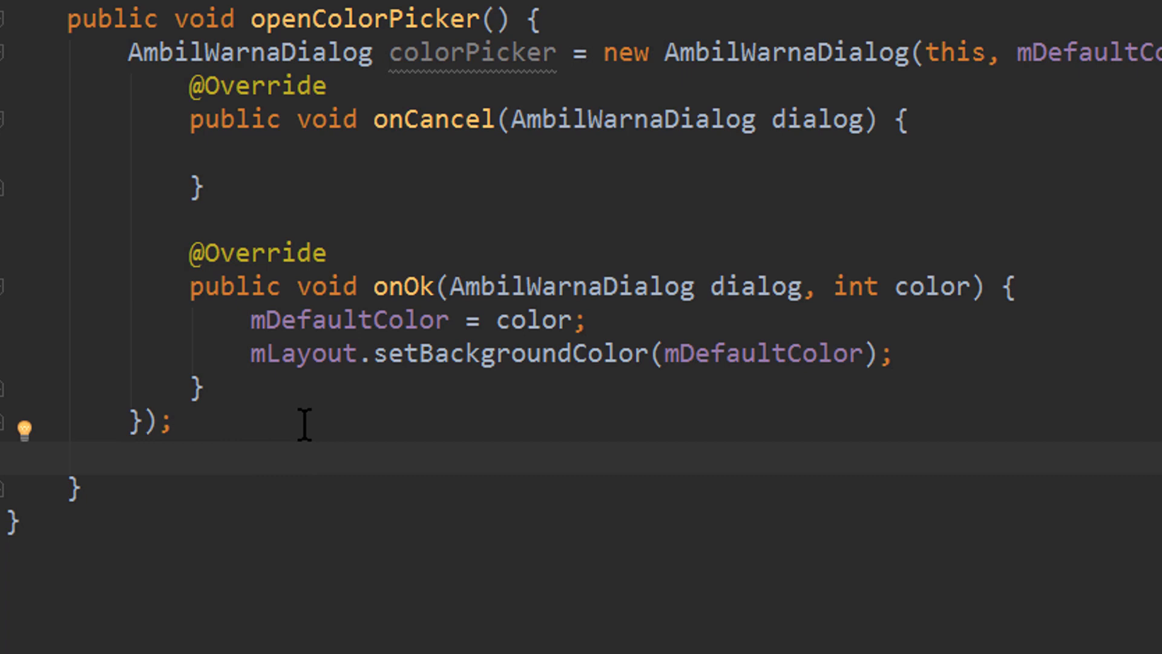
{"action": "type", "text": "co"}
{"action": "key", "text": "Return"}
{"action": "type", "text": ".s"}
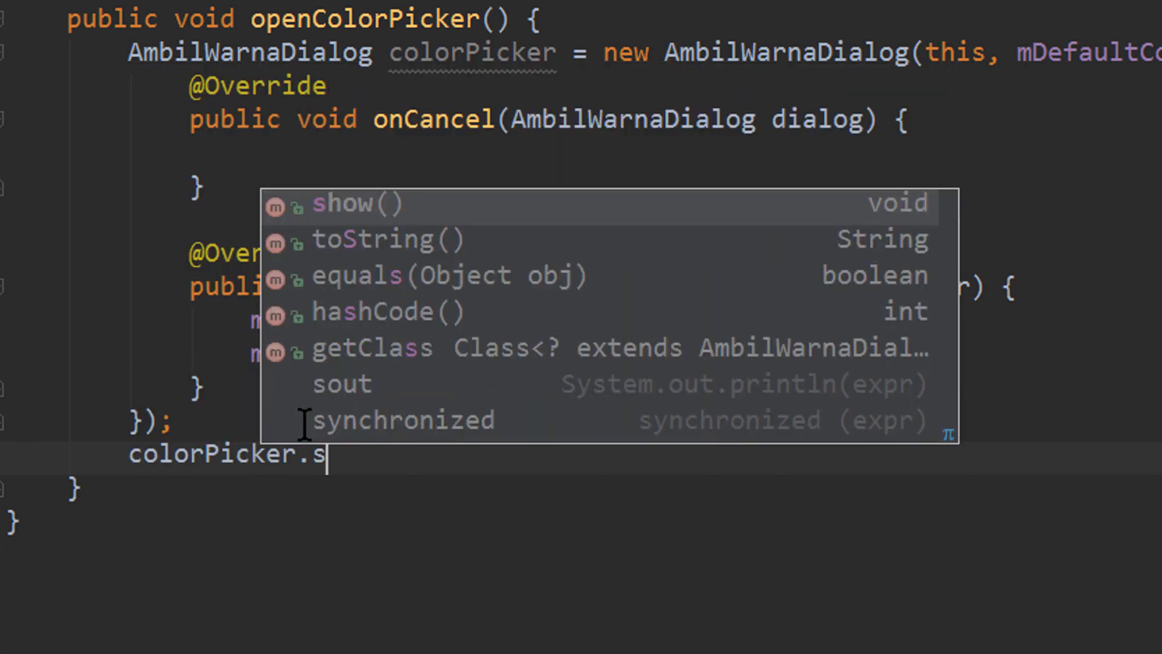
{"action": "key", "text": "Return"}
{"action": "type", "text": ";"}
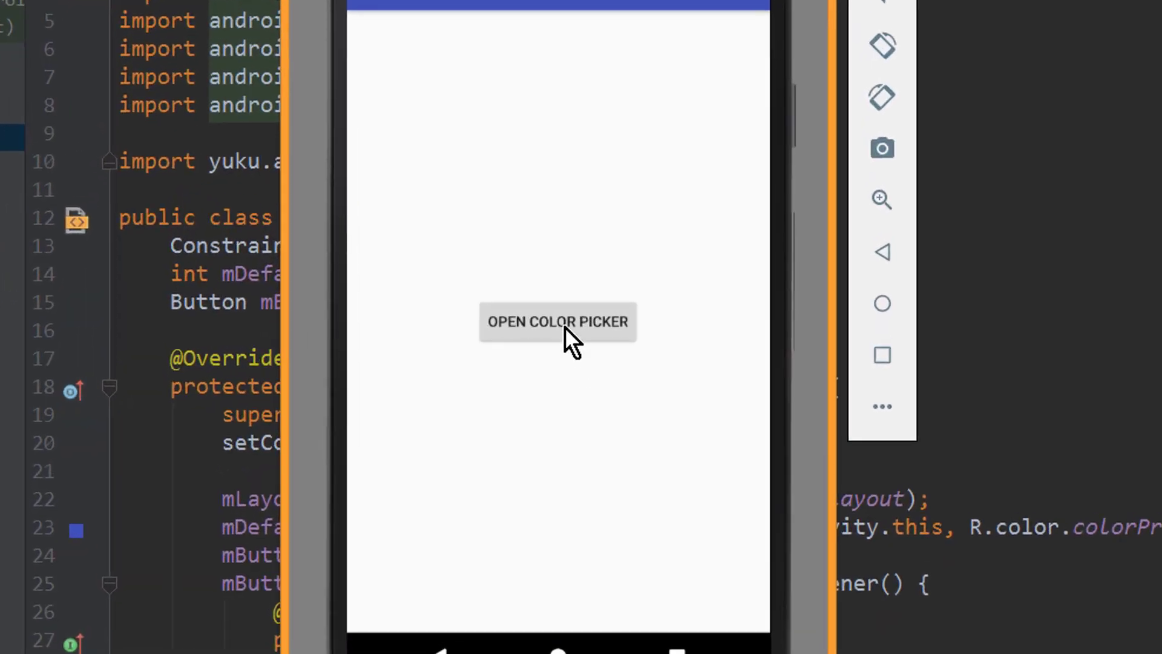
- Choose bright green in the color picker and confirm OK so the background turns green
{"action": "left_click", "coordinate": [565, 327]}
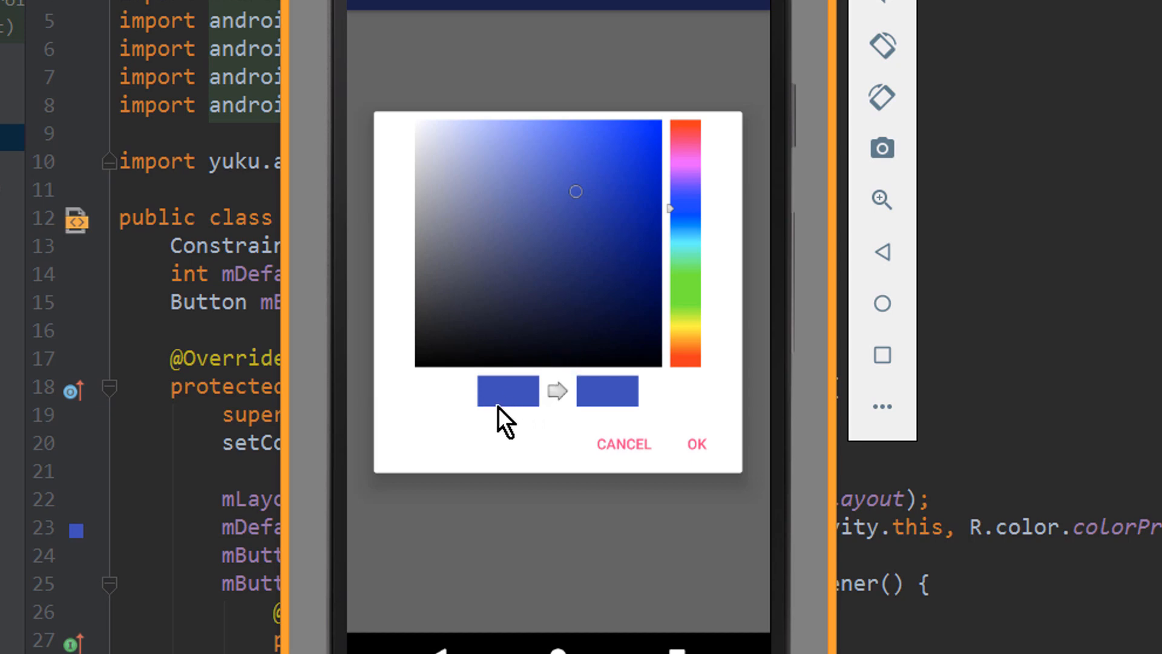
{"action": "left_click", "coordinate": [690, 291]}
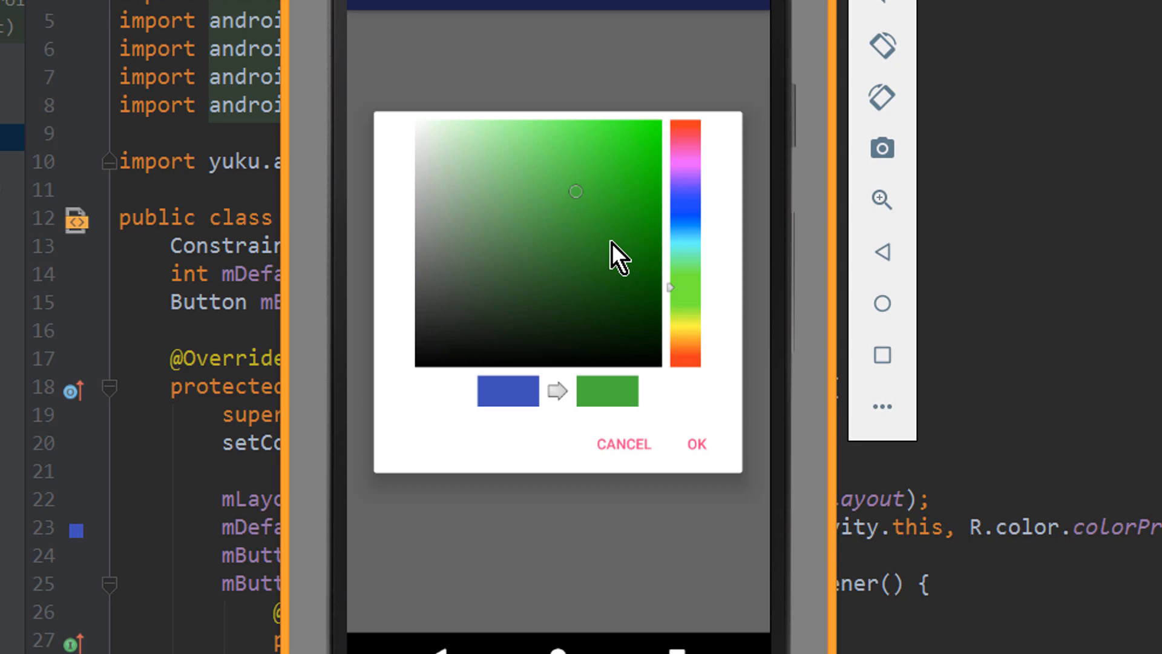
{"action": "left_click_drag", "start_coordinate": [627, 216], "coordinate": [657, 151]}
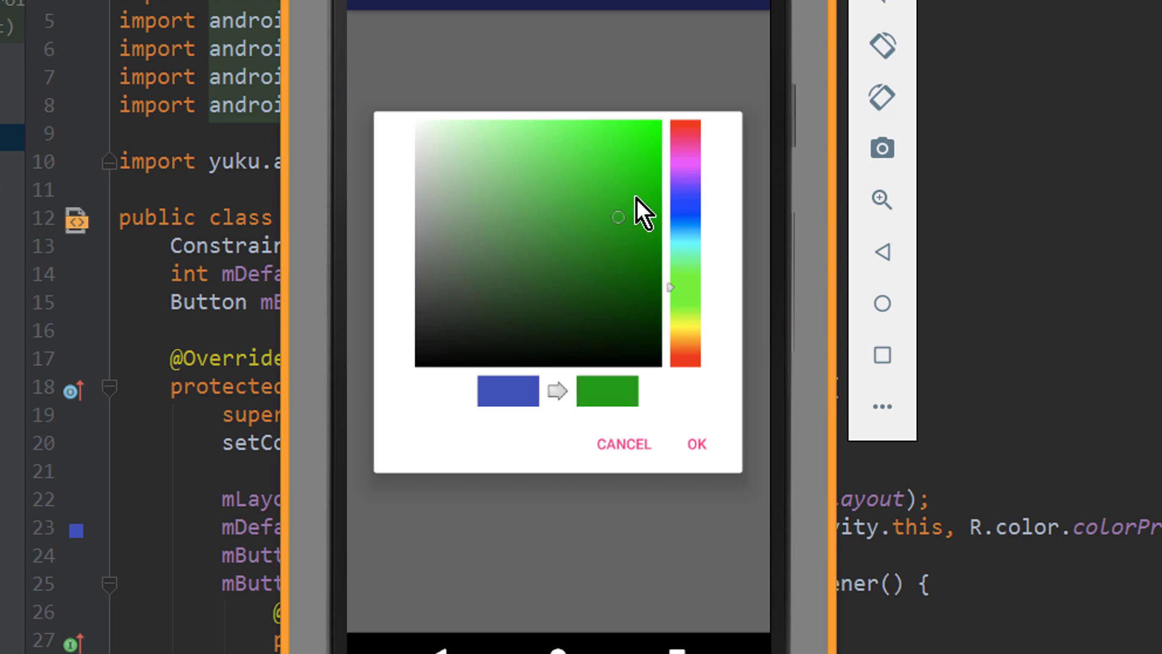
{"action": "left_click", "coordinate": [700, 450]}
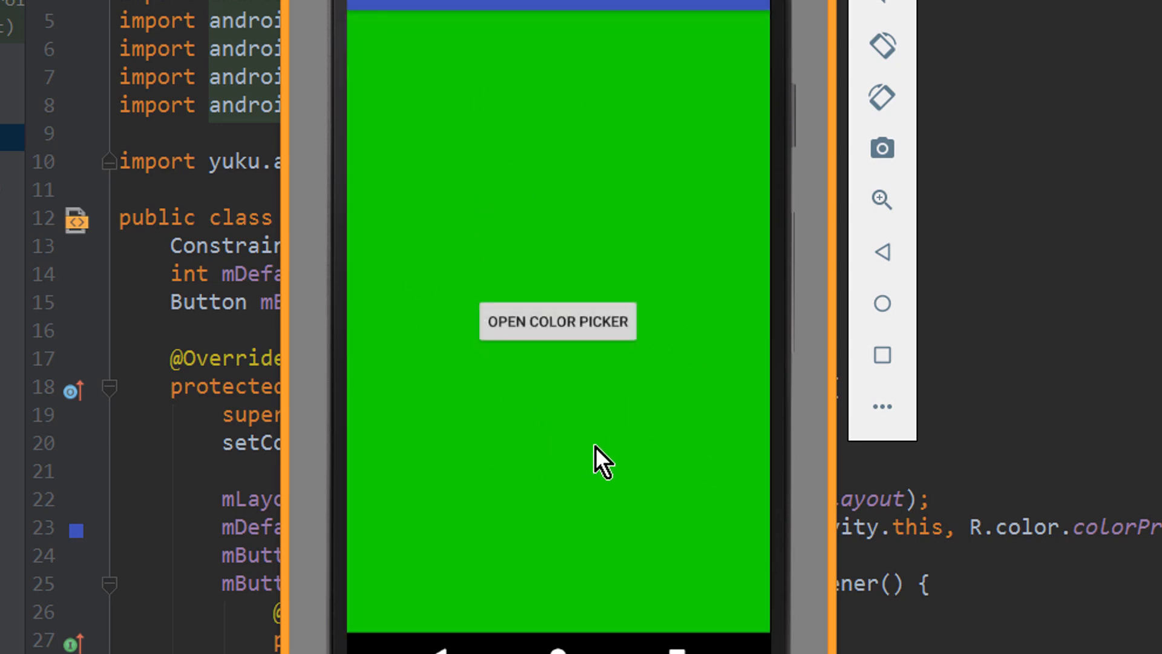
- Reopen the picker, choose a dark teal shade and confirm OK as the new background
{"action": "left_click", "coordinate": [589, 322]}
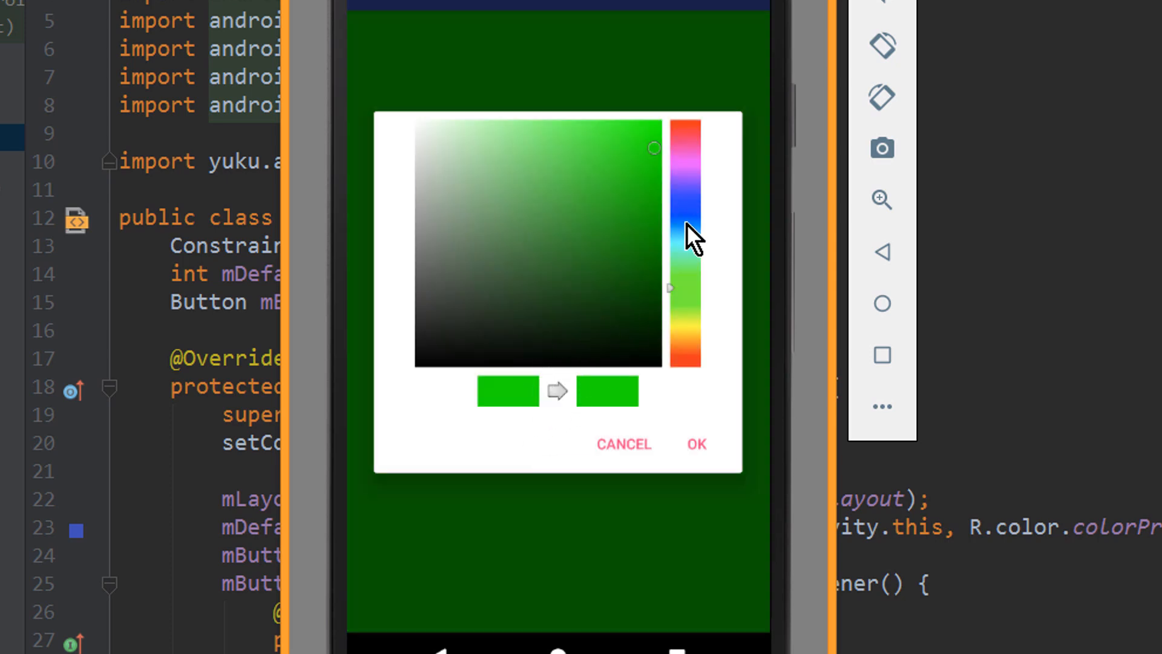
{"action": "left_click_drag", "start_coordinate": [687, 225], "coordinate": [669, 235]}
{"action": "left_click", "coordinate": [595, 264]}
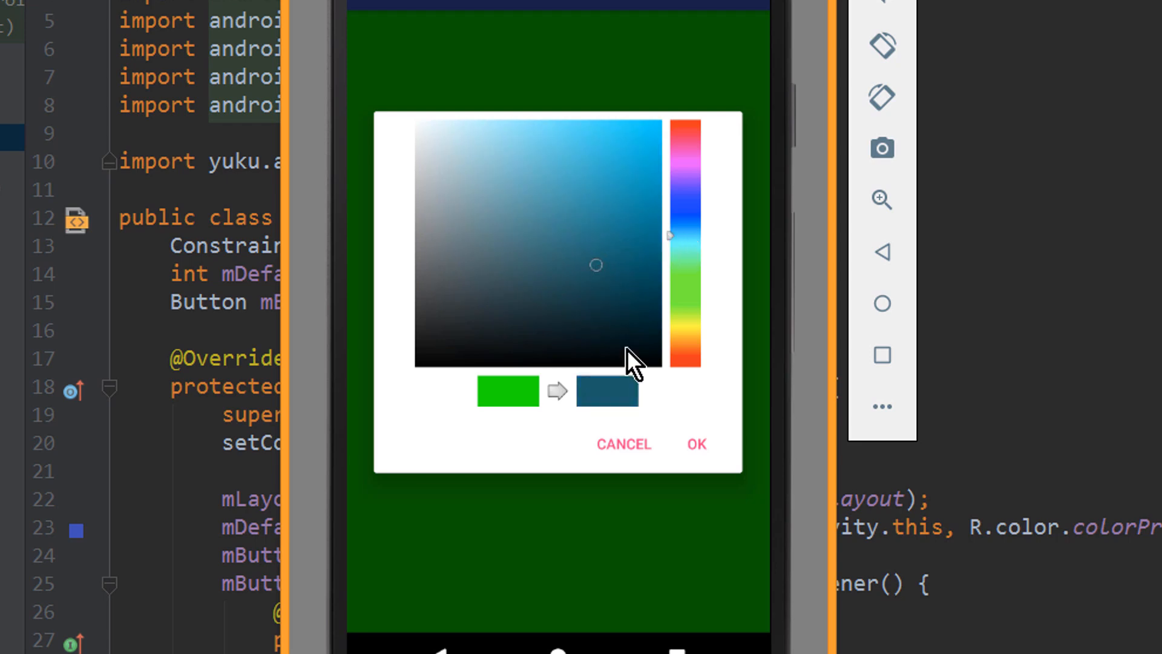
{"action": "left_click", "coordinate": [696, 445]}
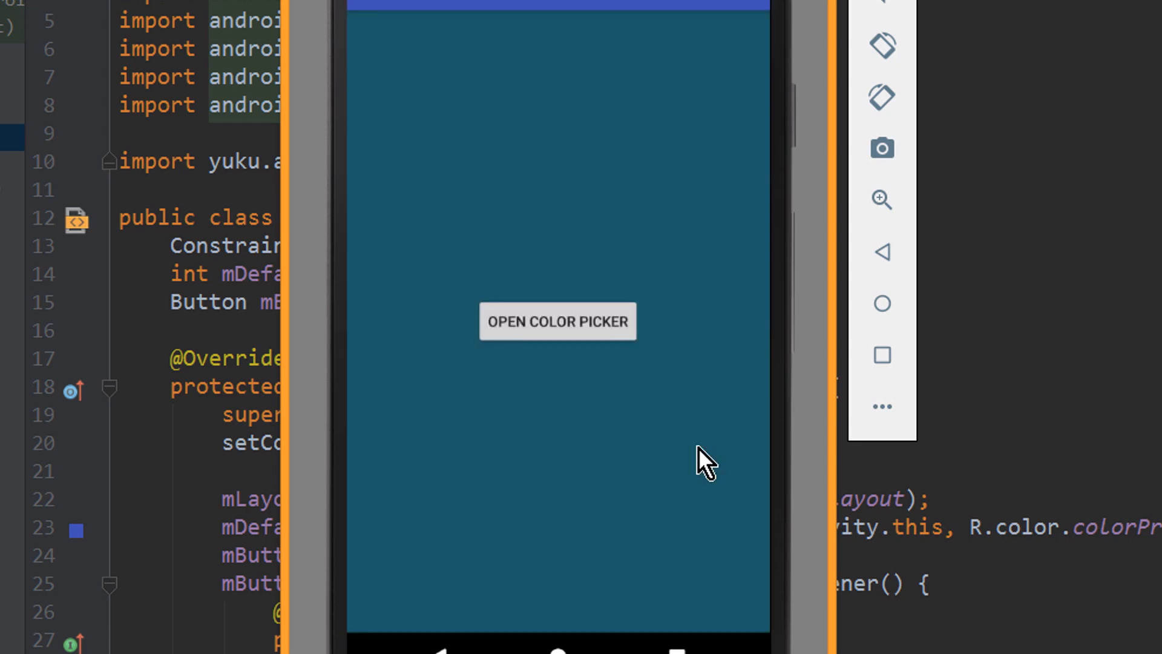